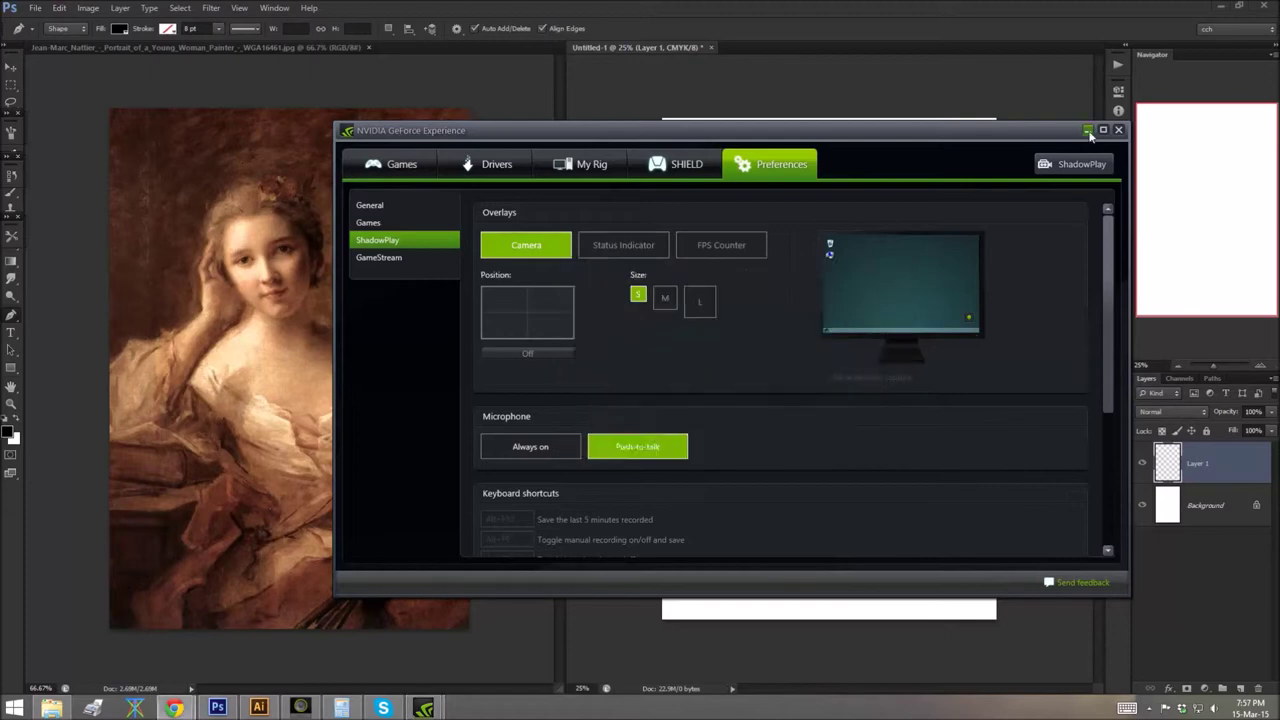
# Step: Minimize GeForce Experience, collapse Photoshop's brush settings, and show the Tool Presets list
pyautogui.press('b')
pyautogui.click(274, 8)
pyautogui.click(300, 94)
pyautogui.click(262, 128)
pyautogui.click(78, 260)
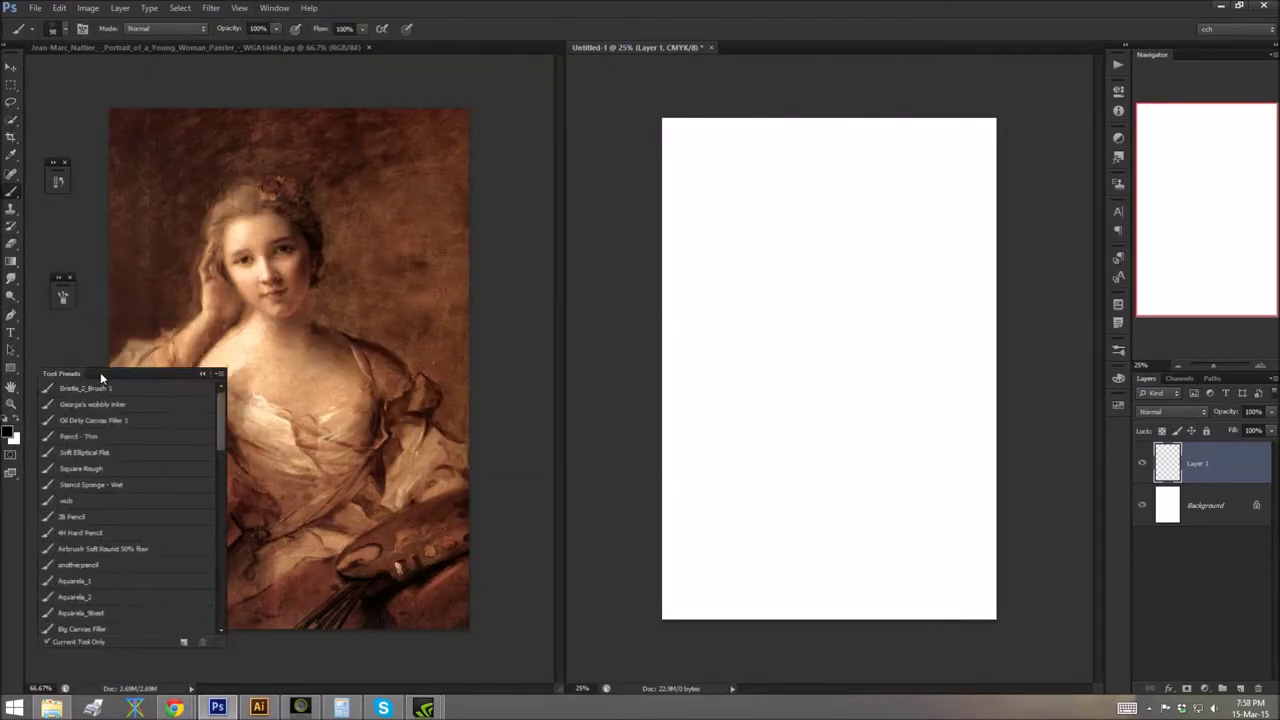
# Step: Dock Tool Presets beside the reference, choose Square Rough, and set opacity to 57%
pyautogui.moveTo(105, 351); pyautogui.dragTo(469, 338)
pyautogui.click(516, 407)
pyautogui.moveTo(752, 214); pyautogui.dragTo(795, 355)
pyautogui.hotkey('ctrl', 'z')
pyautogui.press('5')
pyautogui.press('7')
pyautogui.rightClick(768, 147)
# Step: Cover the white canvas with brown strokes and add reddish-brown across the top
pyautogui.moveTo(768, 147)
pyautogui.mouseDown()
pyautogui.moveTo(829, 143)
pyautogui.moveTo(909, 243)
pyautogui.moveTo(837, 543)
pyautogui.moveTo(726, 501)
pyautogui.mouseUp()
pyautogui.click(731, 270)
pyautogui.press('F6')
pyautogui.moveTo(627, 227); pyautogui.dragTo(577, 205)
pyautogui.moveTo(700, 130); pyautogui.dragTo(941, 163)
pyautogui.moveTo(690, 230); pyautogui.dragTo(680, 420)
# Step: Block in the background with brown and lighter orange strokes, darkening the top and left
pyautogui.rightClick(928, 194)
pyautogui.moveTo(715, 330)
pyautogui.mouseDown()
pyautogui.moveTo(770, 360)
pyautogui.moveTo(961, 218)
pyautogui.moveTo(880, 400)
pyautogui.mouseUp()
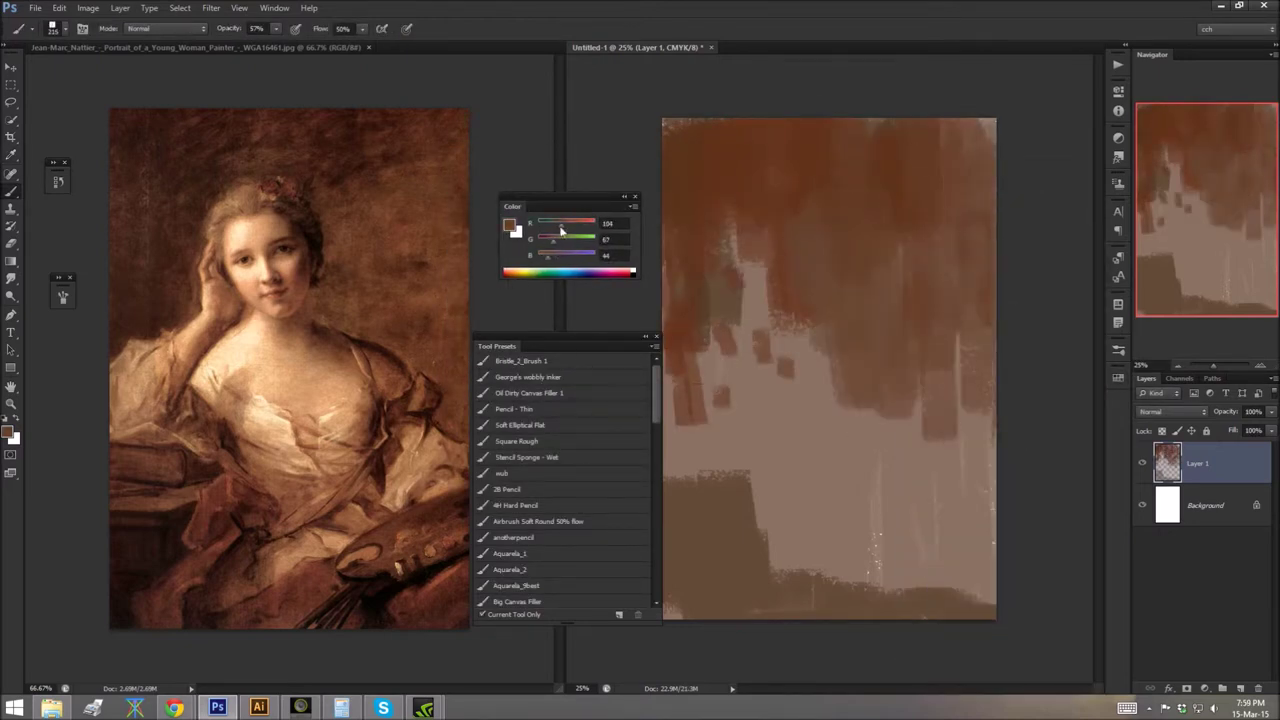
pyautogui.moveTo(940, 160); pyautogui.dragTo(950, 340)
pyautogui.moveTo(830, 350)
pyautogui.mouseDown()
pyautogui.moveTo(956, 233)
pyautogui.moveTo(950, 140)
pyautogui.mouseUp()
pyautogui.moveTo(850, 150)
pyautogui.mouseDown()
pyautogui.moveTo(714, 214)
pyautogui.moveTo(897, 129)
pyautogui.moveTo(724, 357)
pyautogui.moveTo(957, 449)
pyautogui.moveTo(851, 343)
pyautogui.moveTo(714, 609)
pyautogui.moveTo(953, 626)
pyautogui.mouseUp()
# Step: Block in the head and shoulders in light peach, with tan along the head's right
pyautogui.click(515, 268)
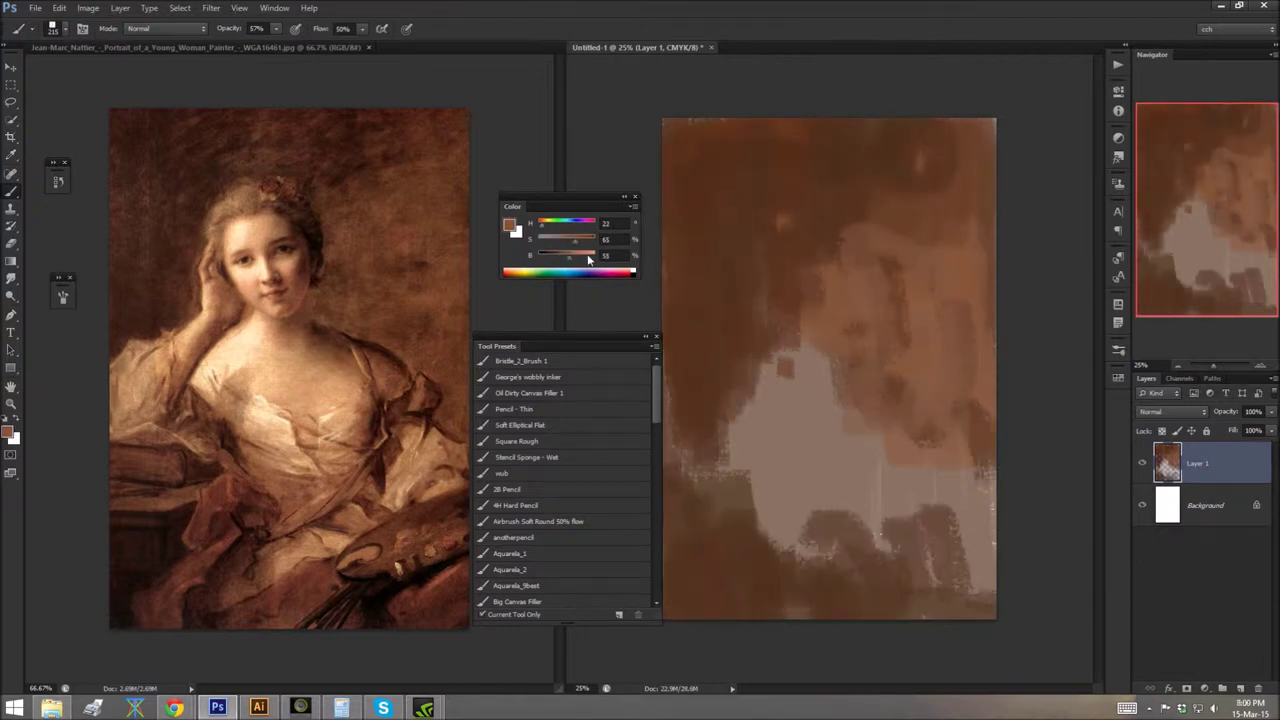
pyautogui.moveTo(750, 230)
pyautogui.mouseDown()
pyautogui.moveTo(765, 310)
pyautogui.moveTo(760, 410)
pyautogui.moveTo(830, 450)
pyautogui.mouseUp()
pyautogui.keyDown('alt'); pyautogui.click(833, 396); pyautogui.keyUp('alt')
pyautogui.moveTo(780, 360)
pyautogui.mouseDown()
pyautogui.moveTo(840, 380)
pyautogui.moveTo(843, 420)
pyautogui.moveTo(760, 423)
pyautogui.moveTo(830, 480)
pyautogui.mouseUp()
pyautogui.moveTo(748, 255); pyautogui.dragTo(810, 285)
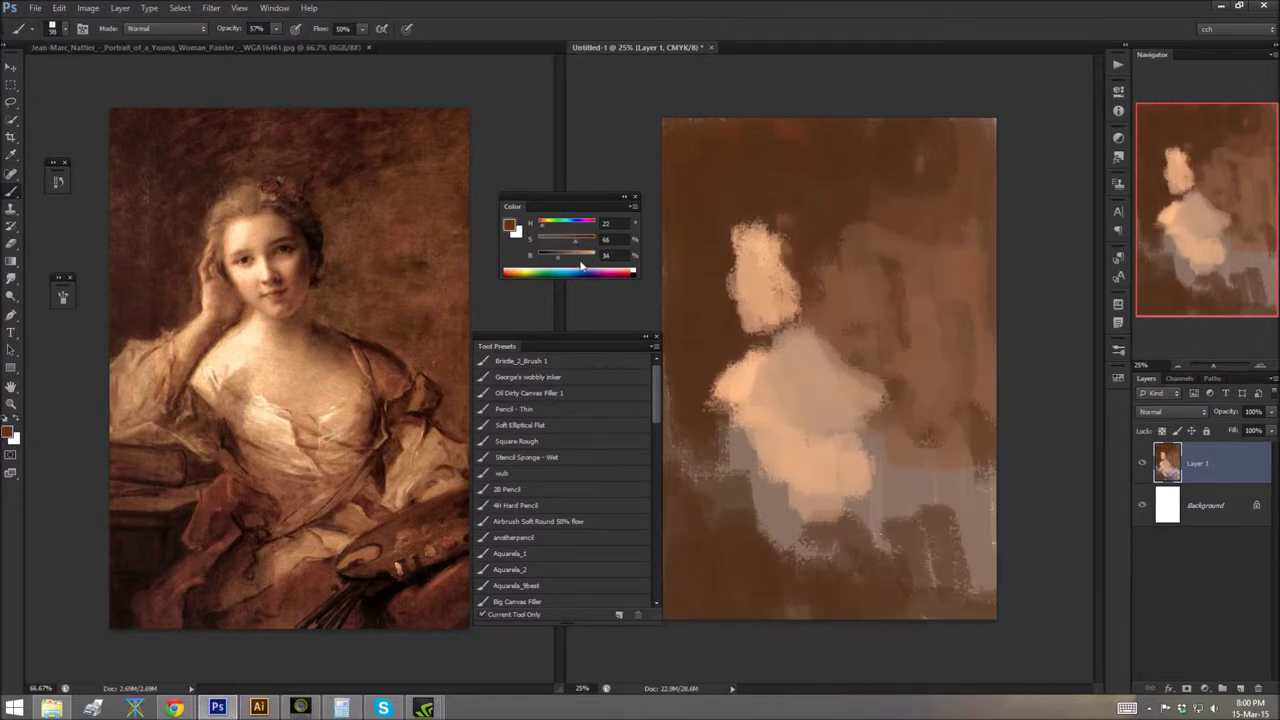
pyautogui.moveTo(790, 240)
pyautogui.mouseDown()
pyautogui.moveTo(818, 315)
pyautogui.moveTo(940, 390)
pyautogui.mouseUp()
# Step: Paint lighter brown over a dark diagonal, light tan down the left edge, and mid-brown below
pyautogui.keyDown('alt'); pyautogui.click(822, 340); pyautogui.keyUp('alt')
pyautogui.click(577, 257)
pyautogui.moveTo(855, 350); pyautogui.dragTo(928, 385)
pyautogui.keyDown('alt'); pyautogui.click(872, 368); pyautogui.keyUp('alt')
pyautogui.keyDown('alt'); pyautogui.click(712, 409); pyautogui.keyUp('alt')
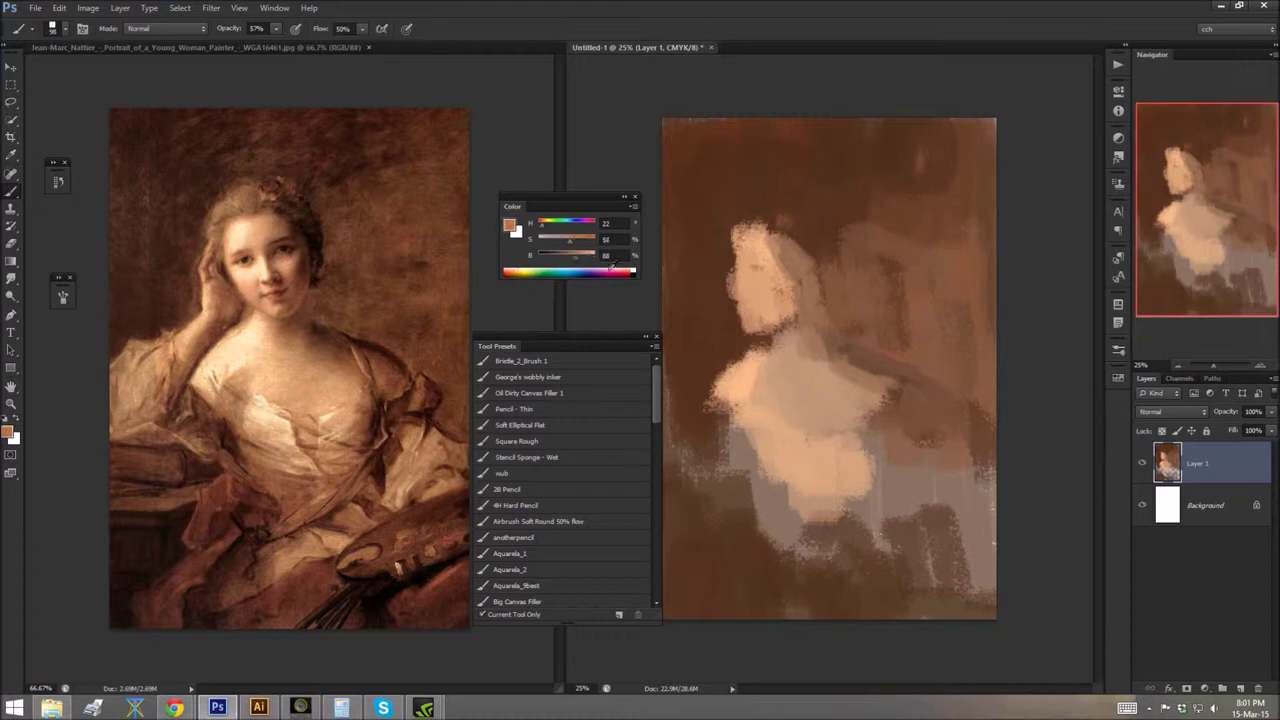
pyautogui.moveTo(700, 370)
pyautogui.mouseDown()
pyautogui.moveTo(690, 480)
pyautogui.moveTo(750, 505)
pyautogui.moveTo(755, 570)
pyautogui.moveTo(700, 610)
pyautogui.moveTo(771, 535)
pyautogui.mouseUp()
pyautogui.keyDown('alt'); pyautogui.click(755, 528); pyautogui.keyUp('alt')
pyautogui.keyDown('alt'); pyautogui.click(765, 540); pyautogui.keyUp('alt')
pyautogui.click(627, 270)
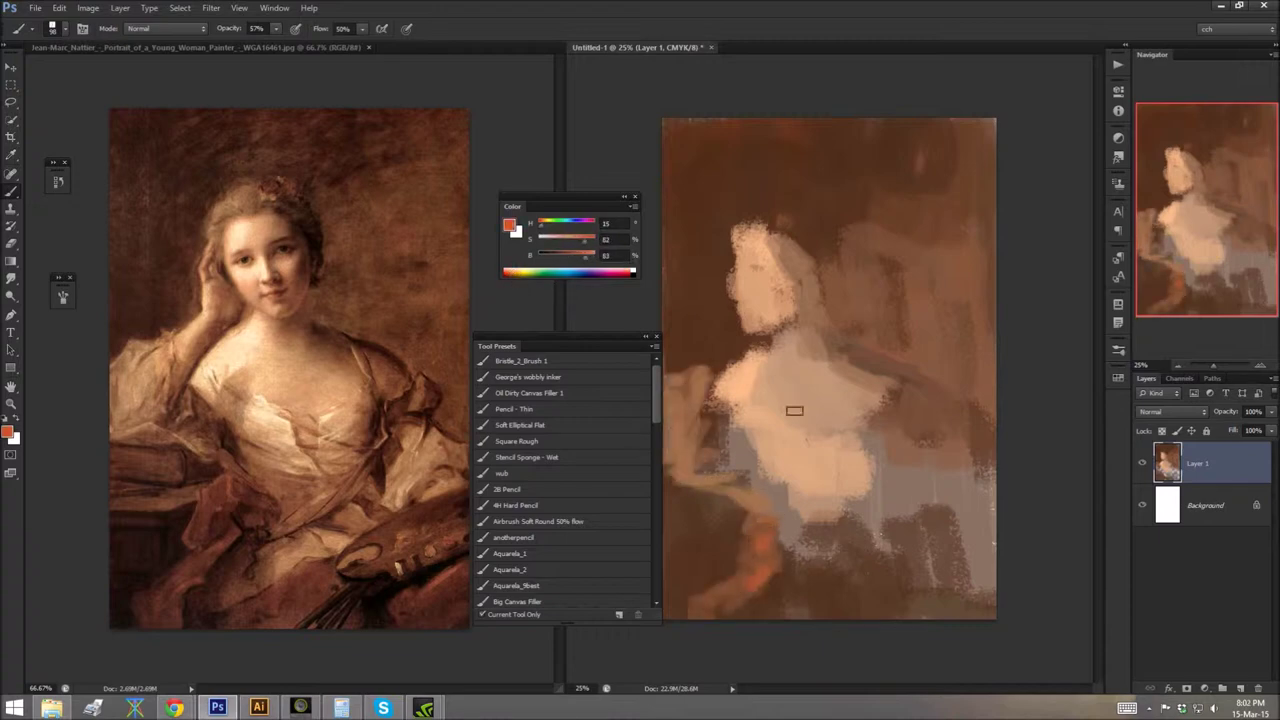
# Step: Cover the orange stroke with sampled brown and paint dark brown over the lower right
pyautogui.keyDown('alt'); pyautogui.click(670, 536); pyautogui.keyUp('alt')
pyautogui.moveTo(765, 540); pyautogui.dragTo(735, 605)
pyautogui.moveTo(578, 336); pyautogui.dragTo(585, 332)
pyautogui.moveTo(567, 256); pyautogui.dragTo(550, 256)
pyautogui.moveTo(870, 545)
pyautogui.mouseDown()
pyautogui.moveTo(990, 500)
pyautogui.moveTo(870, 600)
pyautogui.moveTo(825, 615)
pyautogui.mouseUp()
pyautogui.moveTo(860, 354)
pyautogui.mouseDown()
pyautogui.moveTo(940, 384)
pyautogui.moveTo(922, 406)
pyautogui.moveTo(975, 445)
pyautogui.moveTo(951, 428)
pyautogui.moveTo(890, 450)
pyautogui.moveTo(868, 515)
pyautogui.mouseUp()
# Step: Extend the dark dress fold downward and add dark shapes on the lower left
pyautogui.keyDown('alt'); pyautogui.click(918, 410); pyautogui.keyUp('alt')
pyautogui.keyDown('alt'); pyautogui.click(922, 406); pyautogui.keyUp('alt')
pyautogui.keyDown('alt'); pyautogui.click(960, 498); pyautogui.keyUp('alt')
pyautogui.keyDown('alt'); pyautogui.click(830, 460); pyautogui.keyUp('alt')
pyautogui.keyDown('alt'); pyautogui.click(888, 546); pyautogui.keyUp('alt')
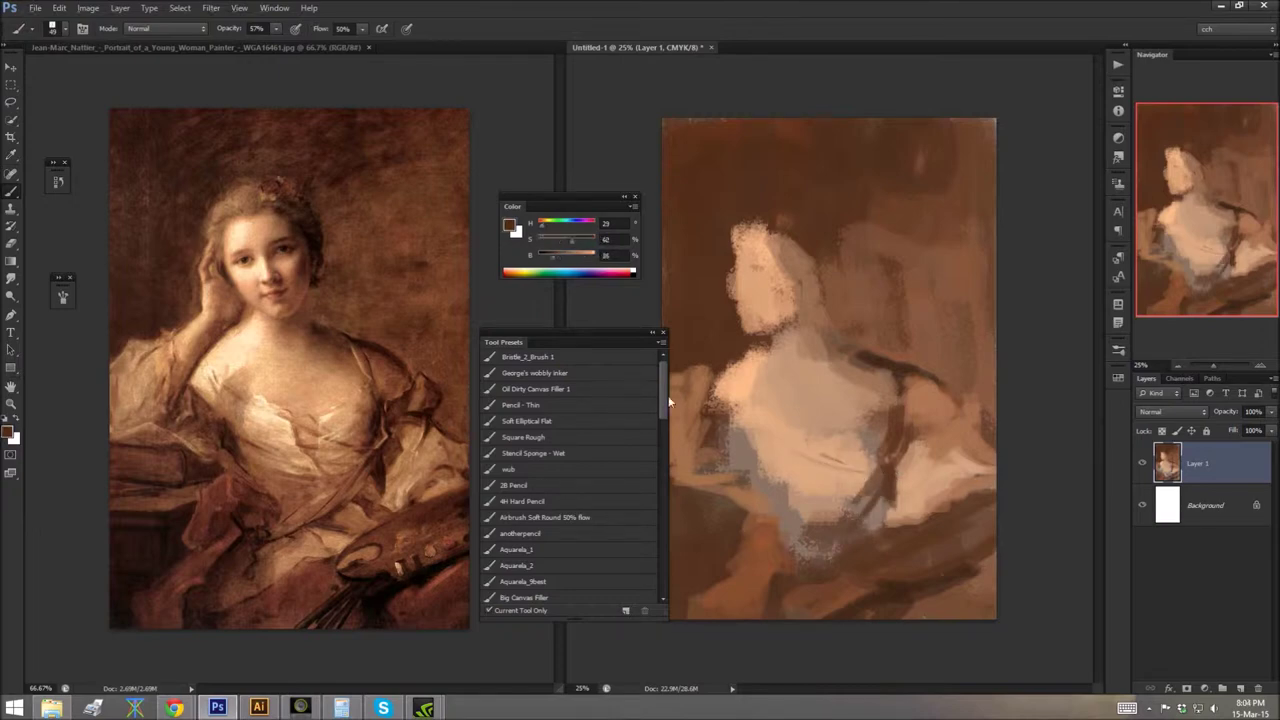
pyautogui.moveTo(668, 395); pyautogui.dragTo(654, 395)
pyautogui.moveTo(672, 480); pyautogui.dragTo(772, 515)
# Step: Switch to a rectangular brush tip and sample lighter and darker browns
pyautogui.rightClick(748, 488)
pyautogui.doubleClick(756, 500)
pyautogui.keyDown('alt'); pyautogui.click(740, 505); pyautogui.keyUp('alt')
pyautogui.rightClick(684, 503)
pyautogui.press('Escape')
pyautogui.keyDown('alt'); pyautogui.click(670, 503); pyautogui.keyUp('alt')
pyautogui.click(540, 437)
# Step: Enlarge the brush to 110 at 100% opacity and paint light strokes along the face's left edge
pyautogui.rightClick(886, 200)
pyautogui.press('Escape')
pyautogui.keyDown('alt'); pyautogui.click(706, 480); pyautogui.keyUp('alt')
pyautogui.moveTo(706, 480); pyautogui.dragTo(674, 420)
pyautogui.keyDown('alt'); pyautogui.click(710, 360); pyautogui.keyUp('alt')
pyautogui.moveTo(692, 368)
pyautogui.mouseDown()
pyautogui.moveTo(738, 310)
pyautogui.moveTo(730, 285)
pyautogui.mouseUp()
pyautogui.keyDown('alt'); pyautogui.click(736, 351); pyautogui.keyUp('alt')
pyautogui.keyDown('alt'); pyautogui.click(736, 351); pyautogui.keyUp('alt')
# Step: At 20% opacity, softly paint beside the figure and lighten the left chest
pyautogui.press('2')
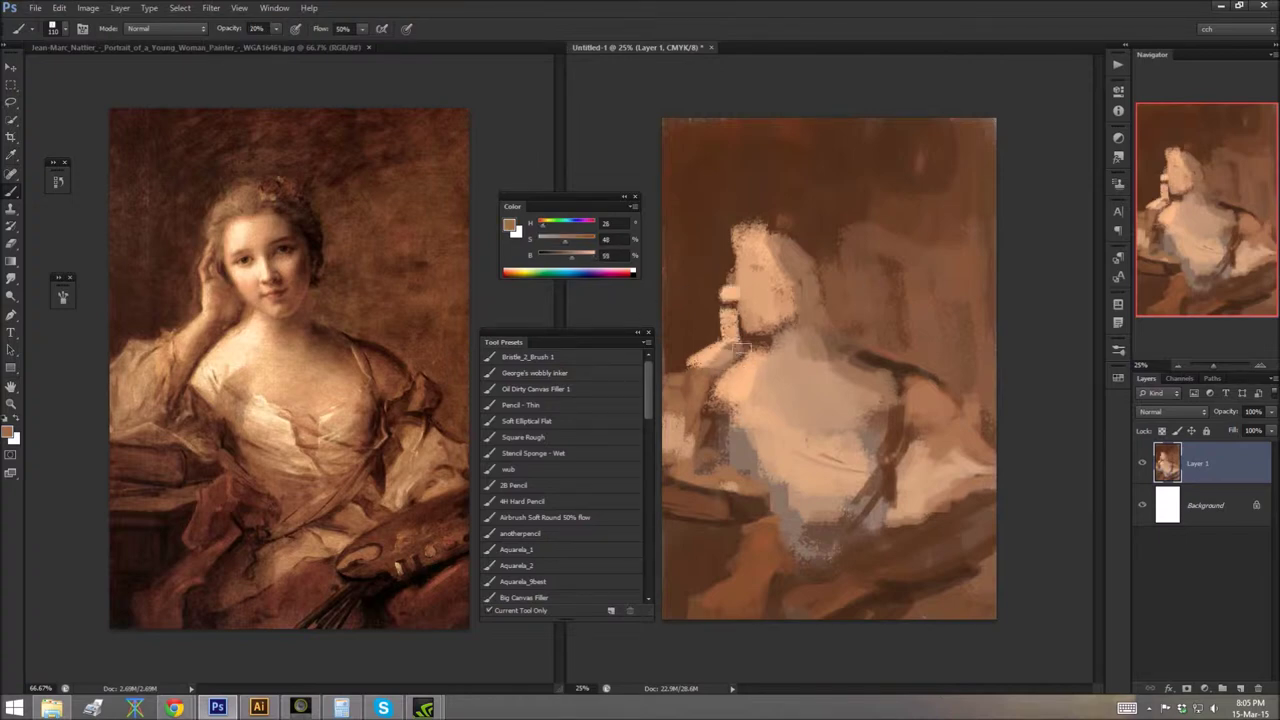
pyautogui.keyDown('alt'); pyautogui.click(674, 423); pyautogui.keyUp('alt')
pyautogui.moveTo(700, 420); pyautogui.dragTo(745, 425)
pyautogui.keyDown('alt'); pyautogui.click(748, 332); pyautogui.keyUp('alt')
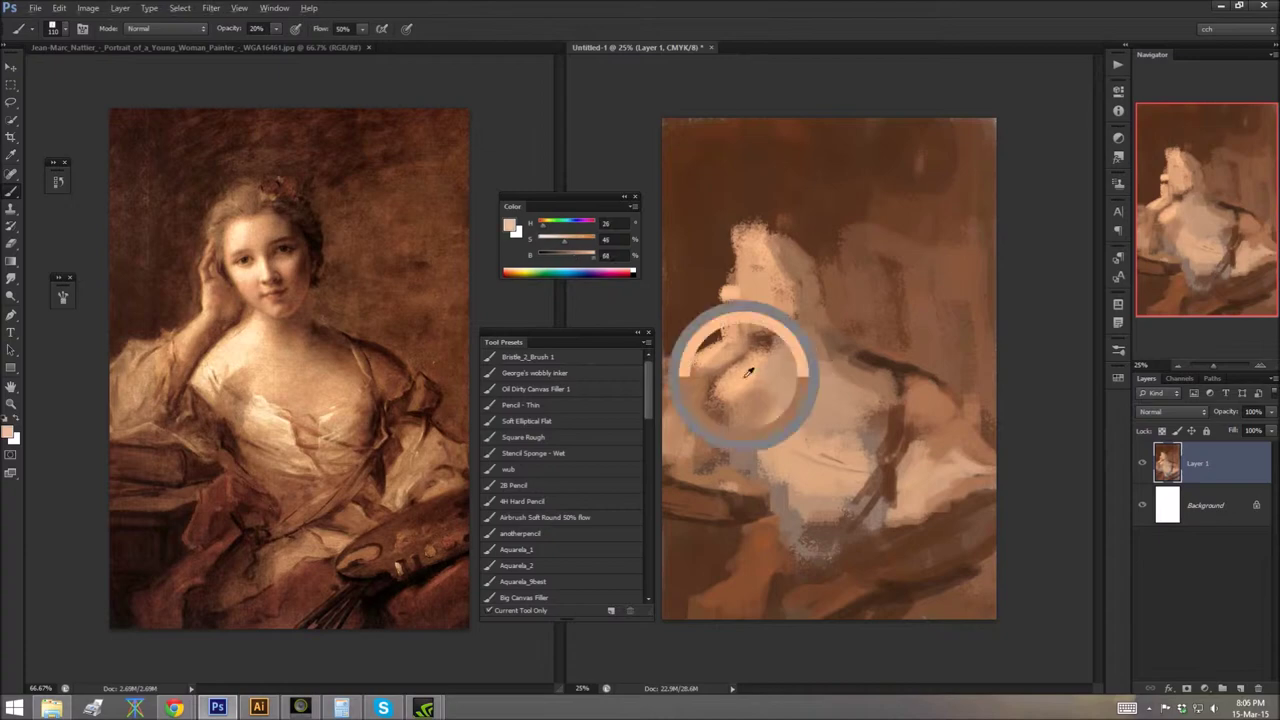
pyautogui.keyDown('alt'); pyautogui.click(765, 370); pyautogui.keyUp('alt')
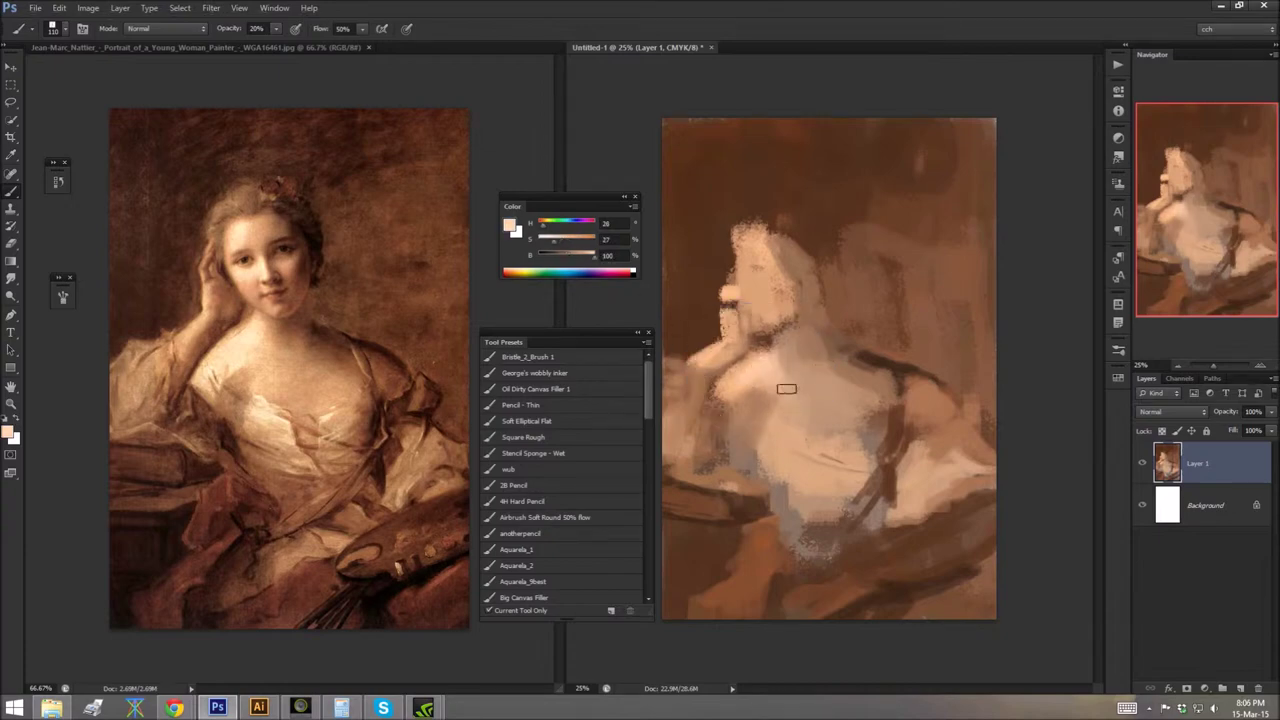
pyautogui.keyDown('alt'); pyautogui.click(809, 449); pyautogui.keyUp('alt')
pyautogui.moveTo(765, 380)
pyautogui.mouseDown()
pyautogui.moveTo(722, 405)
pyautogui.moveTo(770, 290)
pyautogui.moveTo(779, 335)
pyautogui.mouseUp()
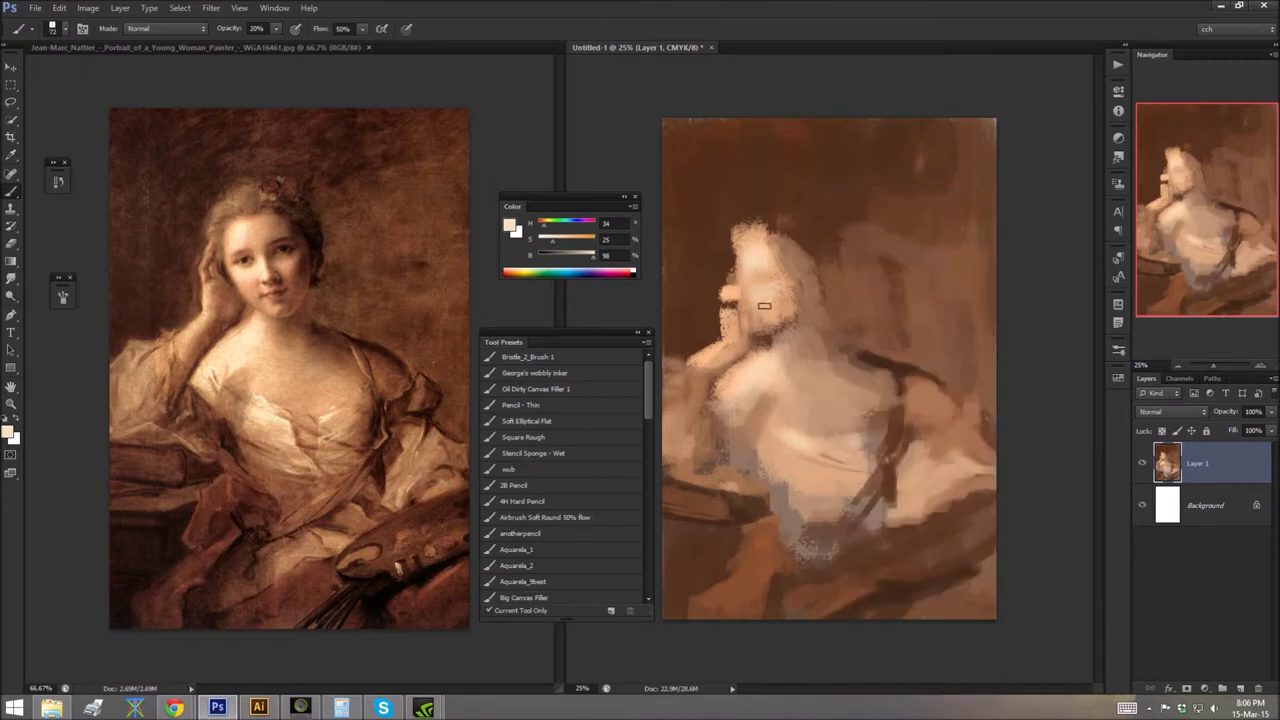
# Step: Lighten the top of the head with beige, then pick very dark browns for the hair
pyautogui.keyDown('alt'); pyautogui.click(688, 336); pyautogui.keyUp('alt')
pyautogui.keyDown('alt'); pyautogui.click(760, 290); pyautogui.keyUp('alt')
pyautogui.moveTo(735, 260)
pyautogui.mouseDown()
pyautogui.moveTo(740, 215)
pyautogui.moveTo(792, 268)
pyautogui.moveTo(815, 250)
pyautogui.moveTo(831, 267)
pyautogui.moveTo(820, 245)
pyautogui.mouseUp()
pyautogui.keyDown('alt'); pyautogui.click(790, 235); pyautogui.keyUp('alt')
pyautogui.keyDown('alt'); pyautogui.click(826, 250); pyautogui.keyUp('alt')
# Step: Sample a range of browns and tans from the hair, neck and face
pyautogui.rightClick(882, 326)
pyautogui.keyDown('alt'); pyautogui.click(827, 285); pyautogui.keyUp('alt')
pyautogui.keyDown('alt'); pyautogui.click(816, 290); pyautogui.keyUp('alt')
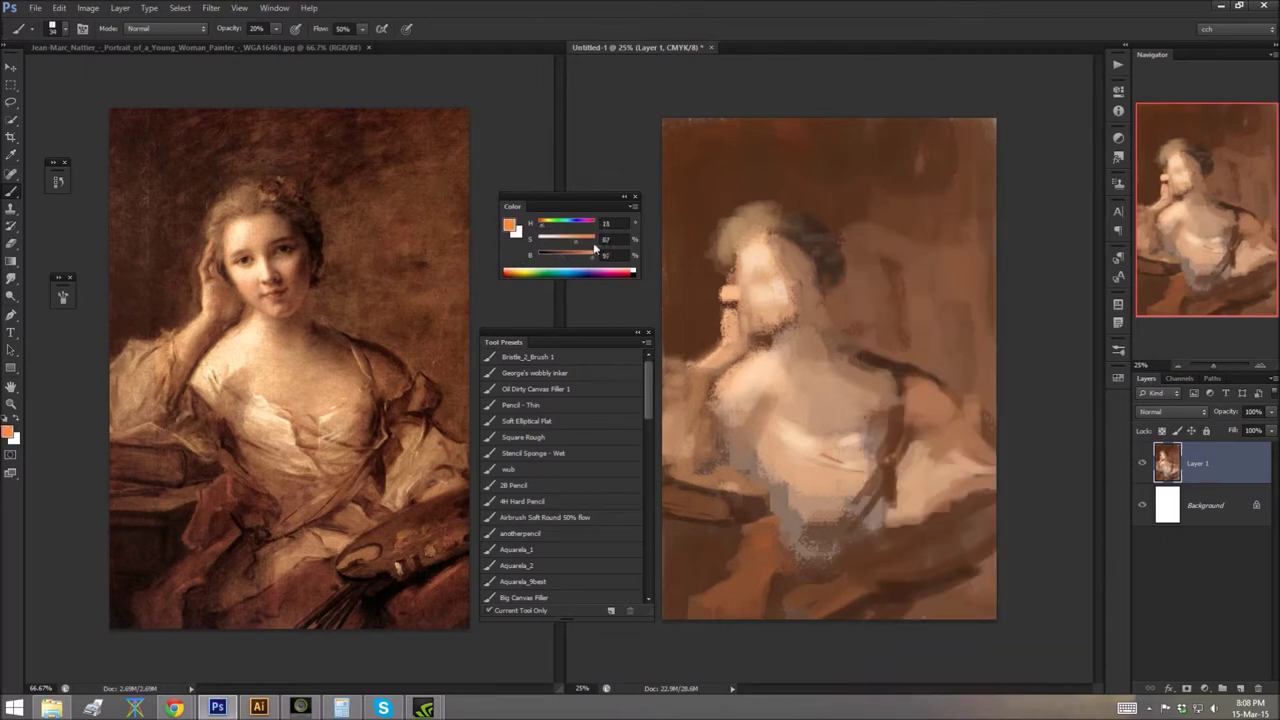
pyautogui.keyDown('alt'); pyautogui.click(820, 301); pyautogui.keyUp('alt')
pyautogui.keyDown('alt'); pyautogui.click(817, 315); pyautogui.keyUp('alt')
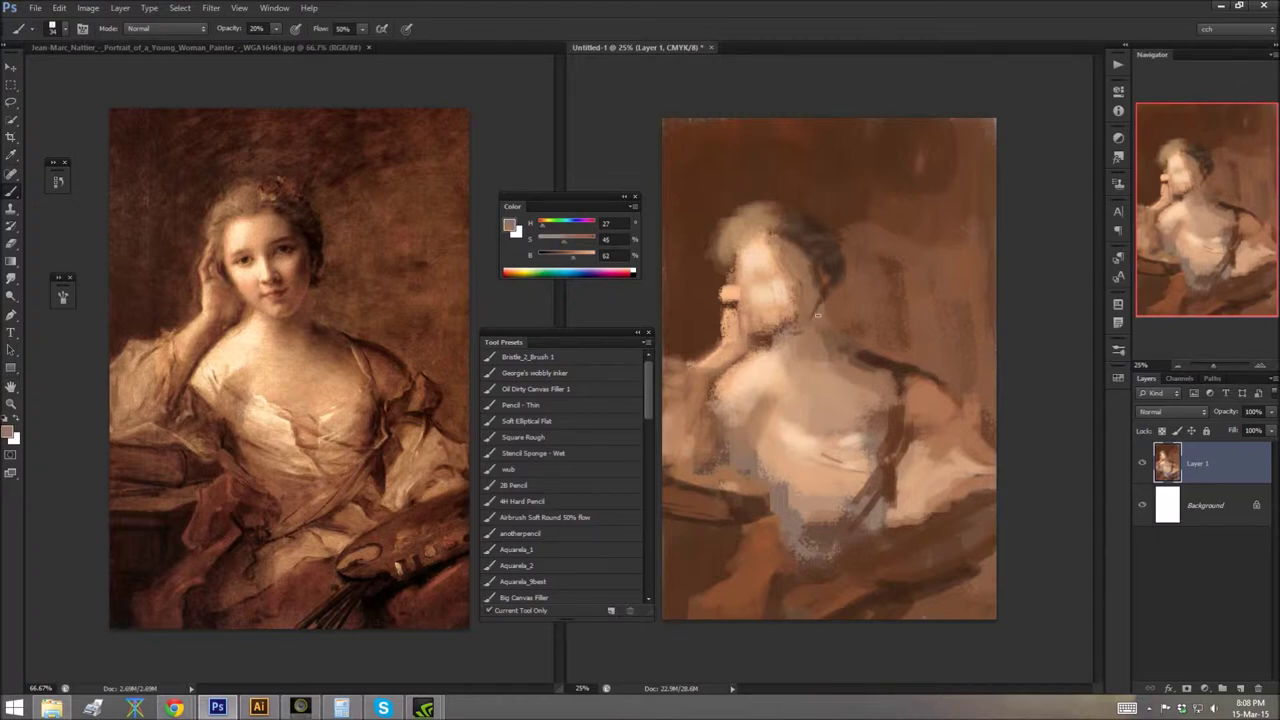
pyautogui.keyDown('alt'); pyautogui.click(792, 333); pyautogui.keyUp('alt')
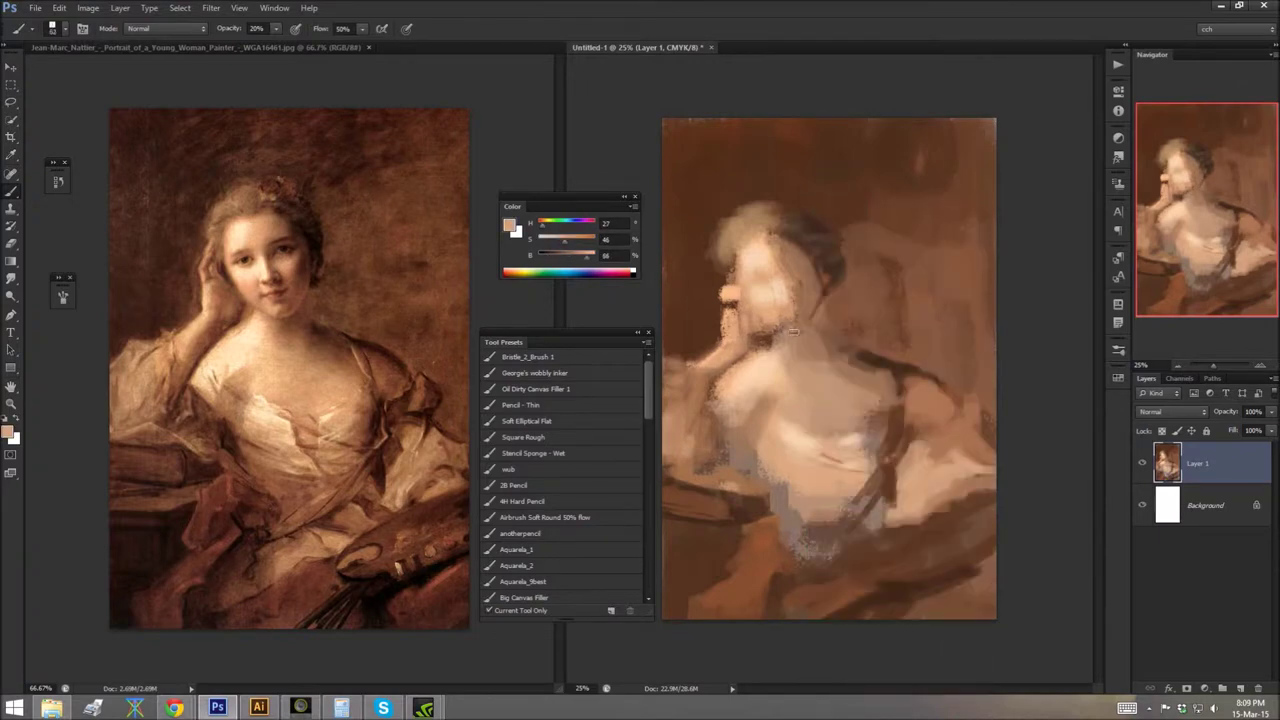
pyautogui.keyDown('alt'); pyautogui.click(773, 244); pyautogui.keyUp('alt')
pyautogui.keyDown('alt'); pyautogui.click(762, 242); pyautogui.keyUp('alt')
# Step: Reject an olive hue in the colour picker and brighten the chest with light peach strokes
pyautogui.click(8, 431)
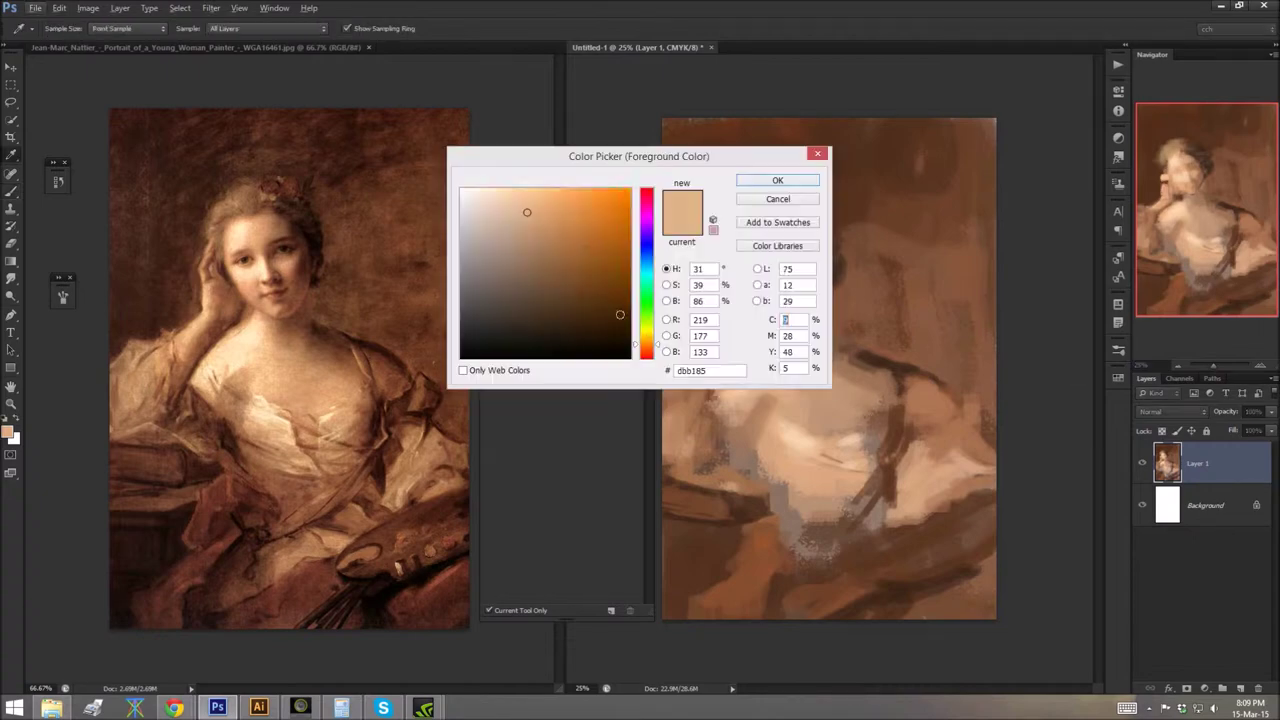
pyautogui.moveTo(623, 314); pyautogui.dragTo(559, 305)
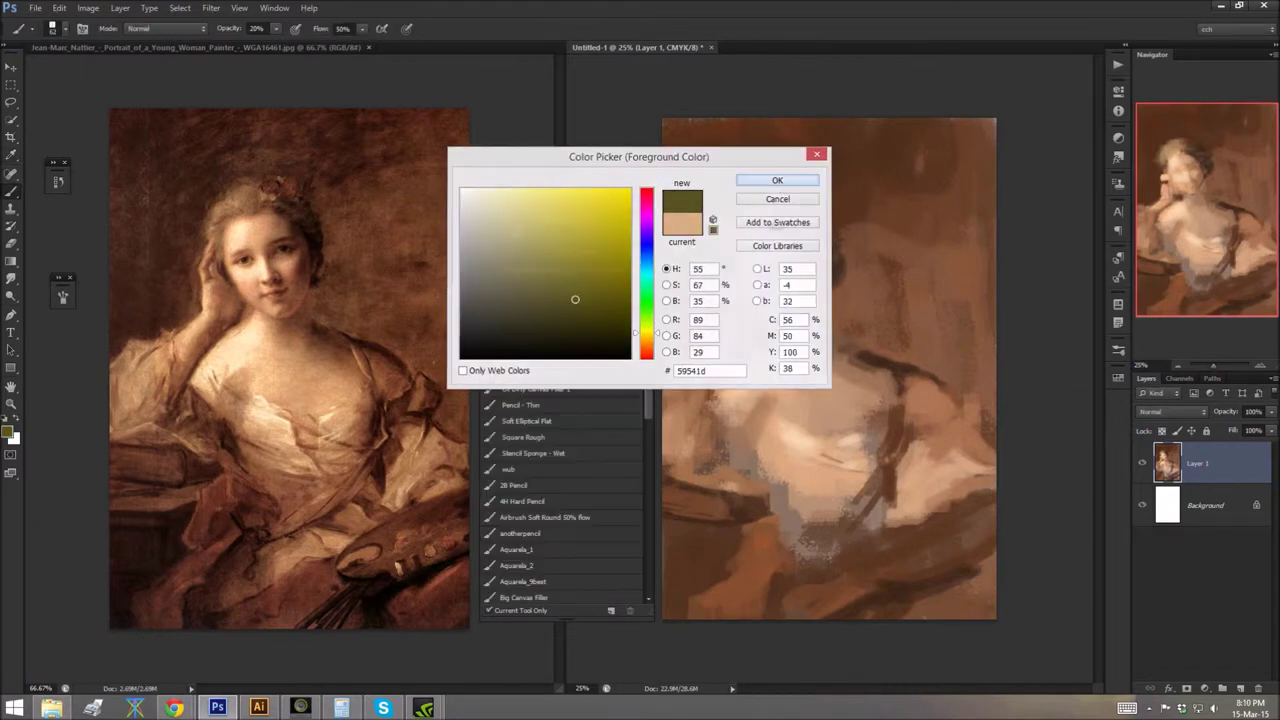
pyautogui.press('Escape')
pyautogui.keyDown('alt'); pyautogui.click(820, 366); pyautogui.keyUp('alt')
pyautogui.keyDown('alt'); pyautogui.click(820, 370); pyautogui.keyUp('alt')
pyautogui.moveTo(820, 363)
pyautogui.mouseDown()
pyautogui.moveTo(803, 383)
pyautogui.moveTo(885, 395)
pyautogui.mouseUp()
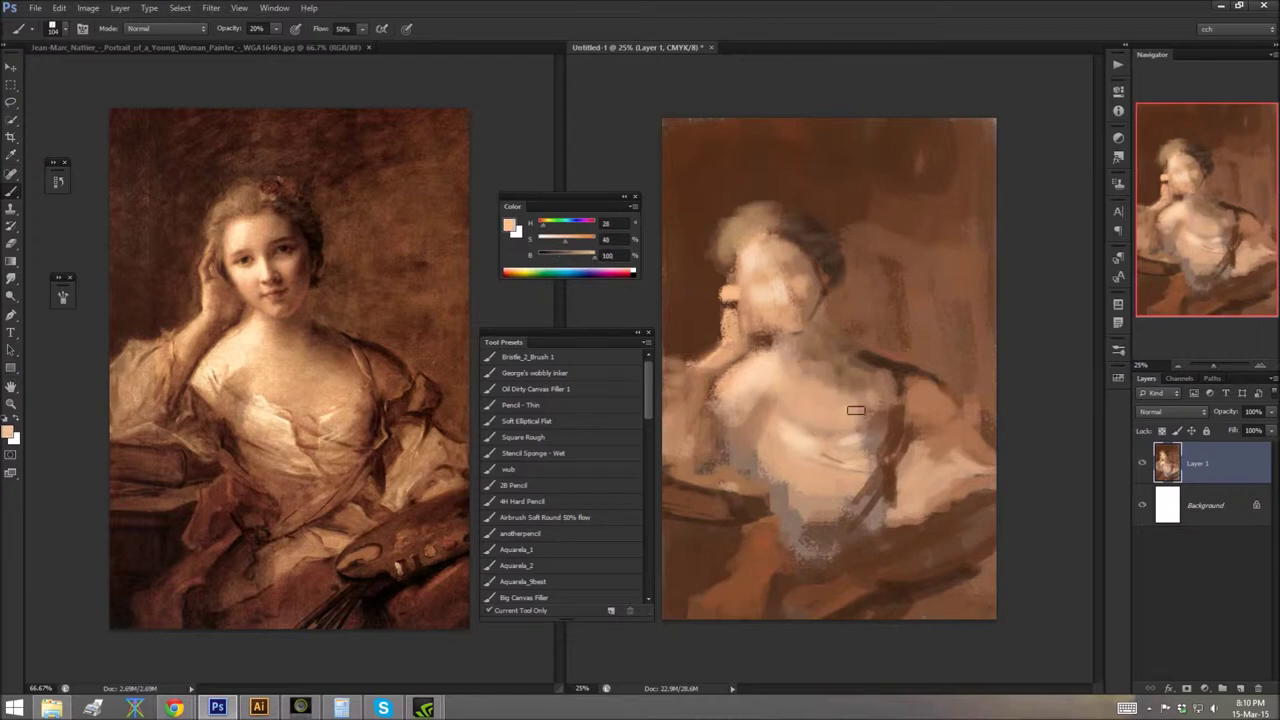
# Step: Shrink the brush to 33 and add a light stroke down the neck
pyautogui.keyDown('alt'); pyautogui.click(896, 365); pyautogui.keyUp('alt')
pyautogui.rightClick(896, 365)
pyautogui.press('Return')
pyautogui.moveTo(824, 305); pyautogui.dragTo(828, 350)
pyautogui.keyDown('alt'); pyautogui.click(820, 338); pyautogui.keyUp('alt')
pyautogui.rightClick(820, 338)
pyautogui.press('Return')
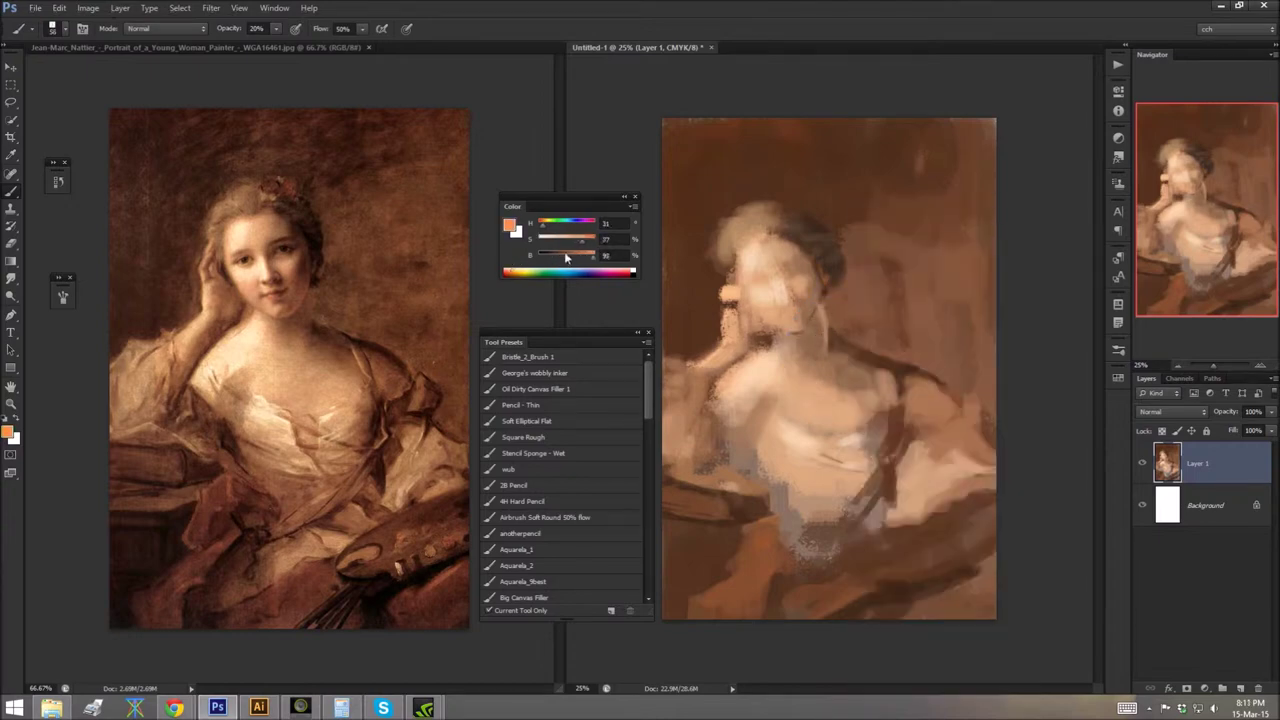
pyautogui.keyDown('alt'); pyautogui.click(819, 322); pyautogui.keyUp('alt')
# Step: Mix a darker red in the Color panel, starting from sampled hair and canvas tones
pyautogui.keyDown('alt'); pyautogui.click(842, 279); pyautogui.keyUp('alt')
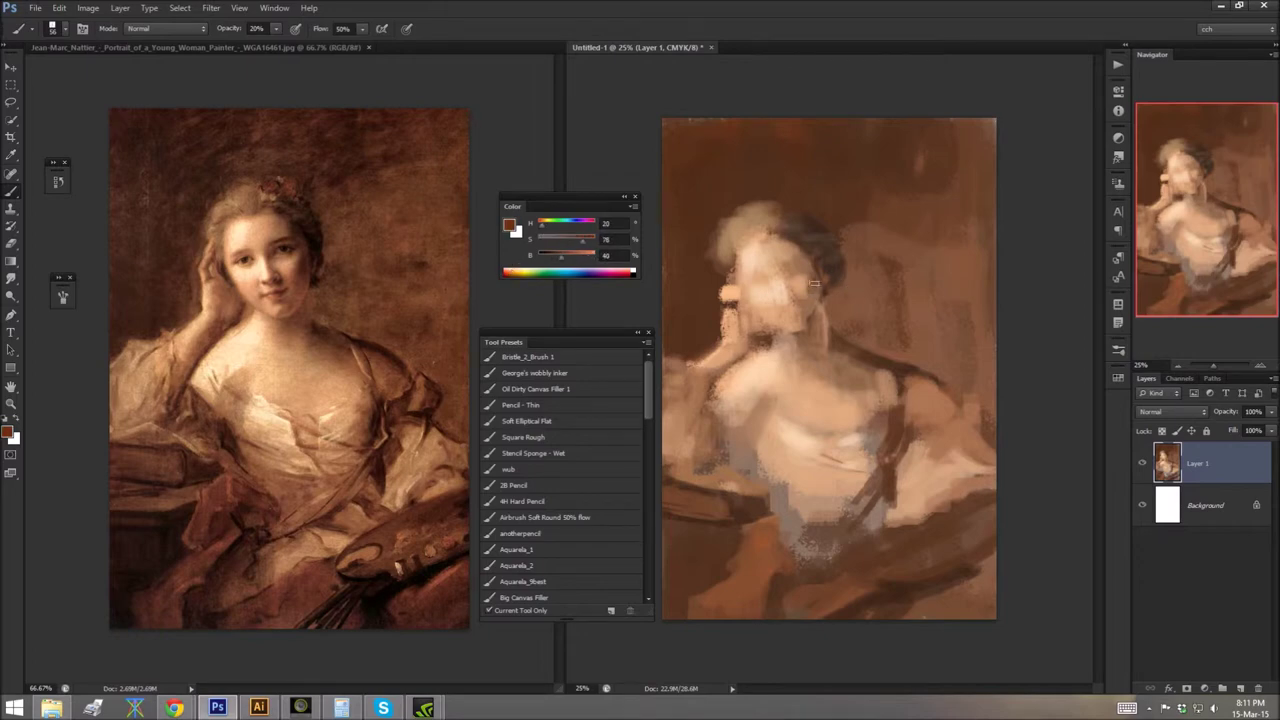
pyautogui.keyDown('alt'); pyautogui.click(800, 246); pyautogui.keyUp('alt')
pyautogui.moveTo(568, 257); pyautogui.dragTo(585, 260)
pyautogui.keyDown('alt'); pyautogui.click(755, 531); pyautogui.keyUp('alt')
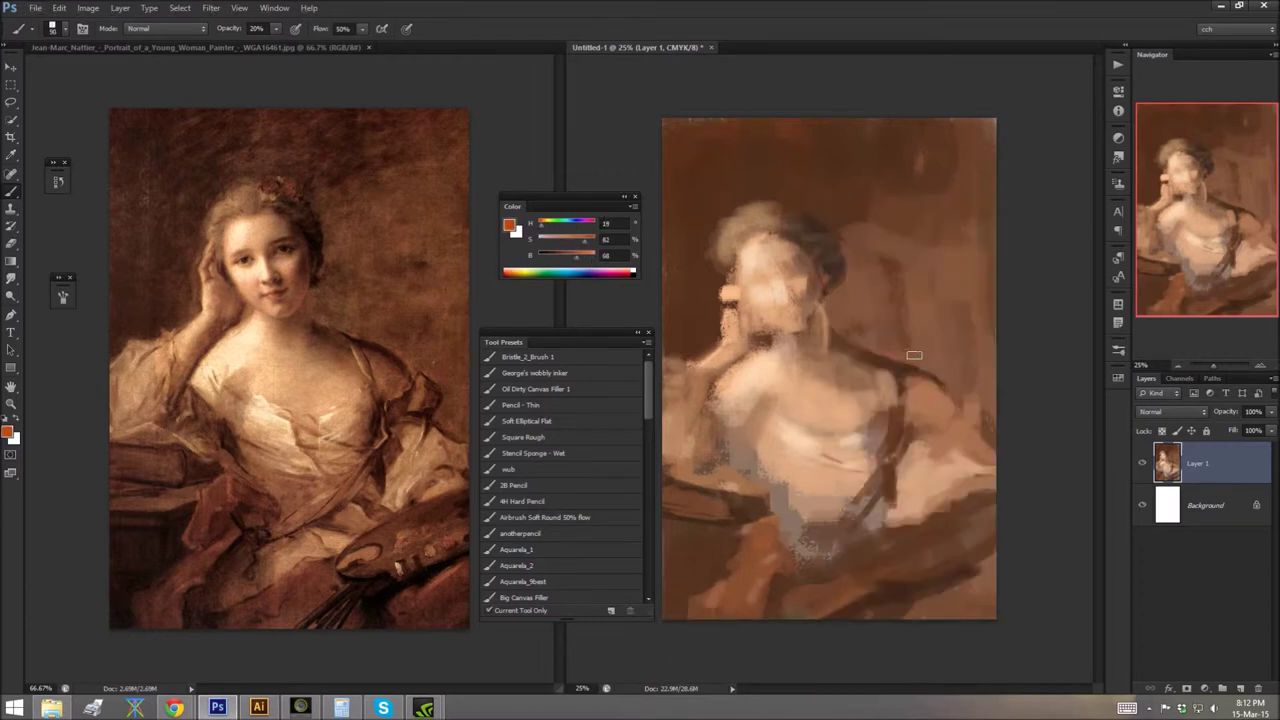
pyautogui.moveTo(508, 271); pyautogui.dragTo(509, 271)
pyautogui.click(571, 258)
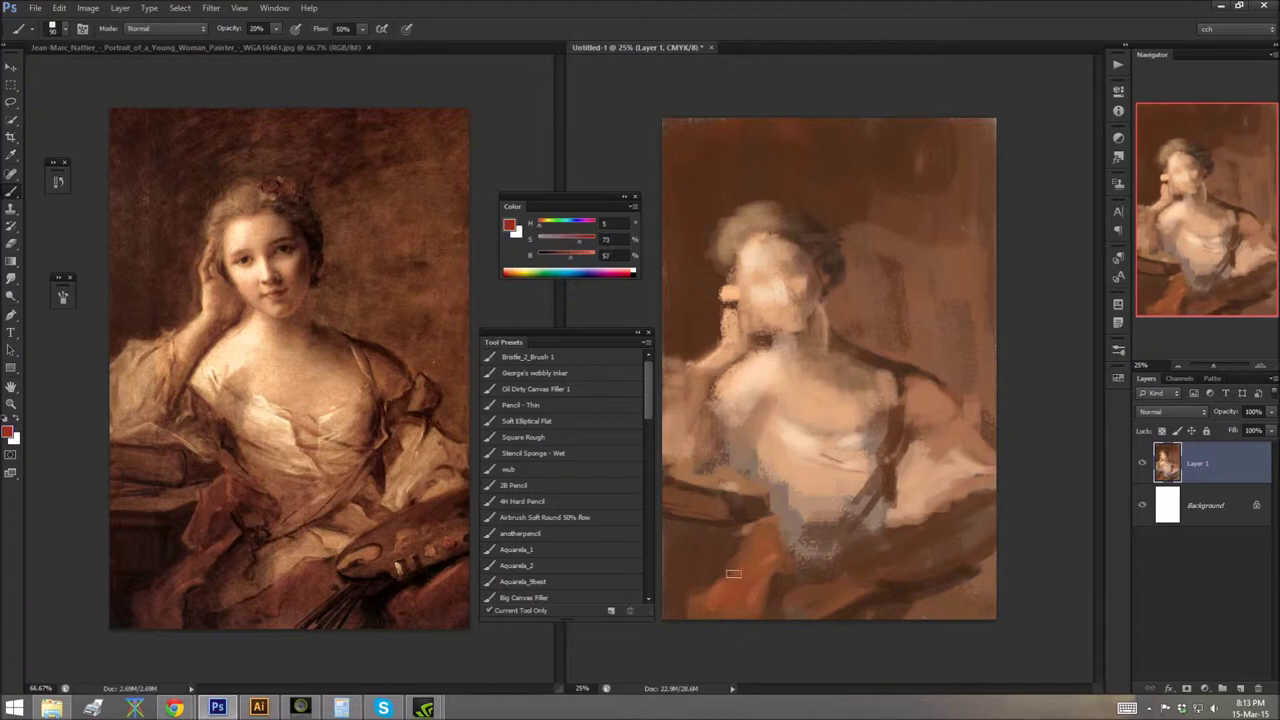
# Step: Paint dark red drapery across the bottom left and sample a warmer red
pyautogui.keyDown('alt'); pyautogui.click(960, 600); pyautogui.keyUp('alt')
pyautogui.moveTo(730, 570); pyautogui.dragTo(779, 598)
pyautogui.keyDown('alt'); pyautogui.click(756, 555); pyautogui.keyUp('alt')
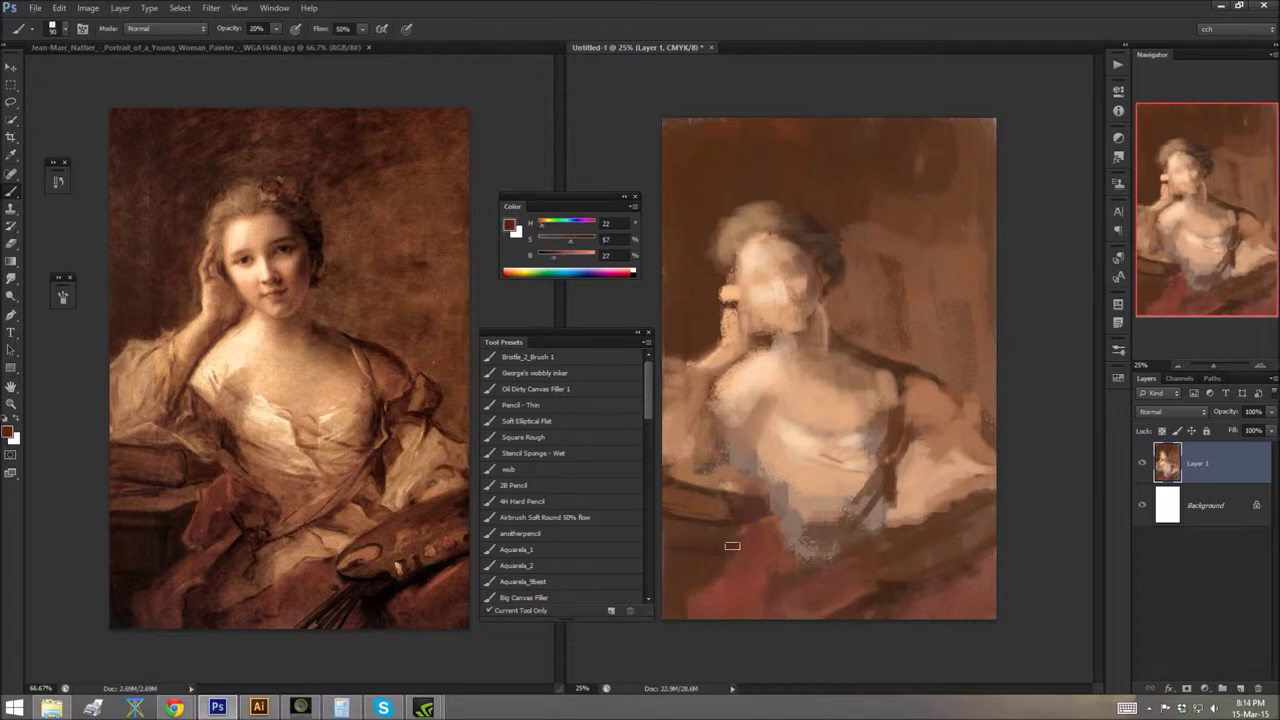
pyautogui.rightClick(760, 205)
pyautogui.press('Escape')
# Step: Set the foreground to a very dark brown and lower brush opacity to 29%
pyautogui.press('i')
pyautogui.click(8, 432)
pyautogui.click(564, 321)
pyautogui.press('Return')
pyautogui.press('b')
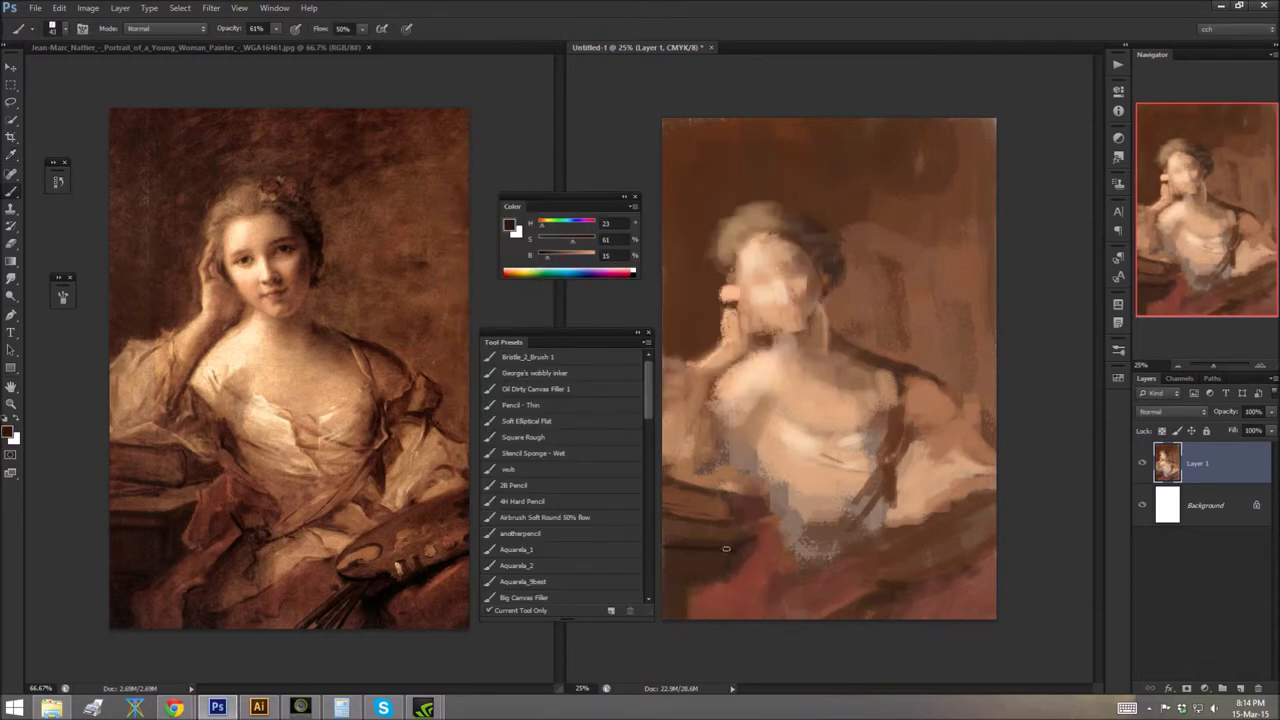
pyautogui.press('2')
pyautogui.press('9')
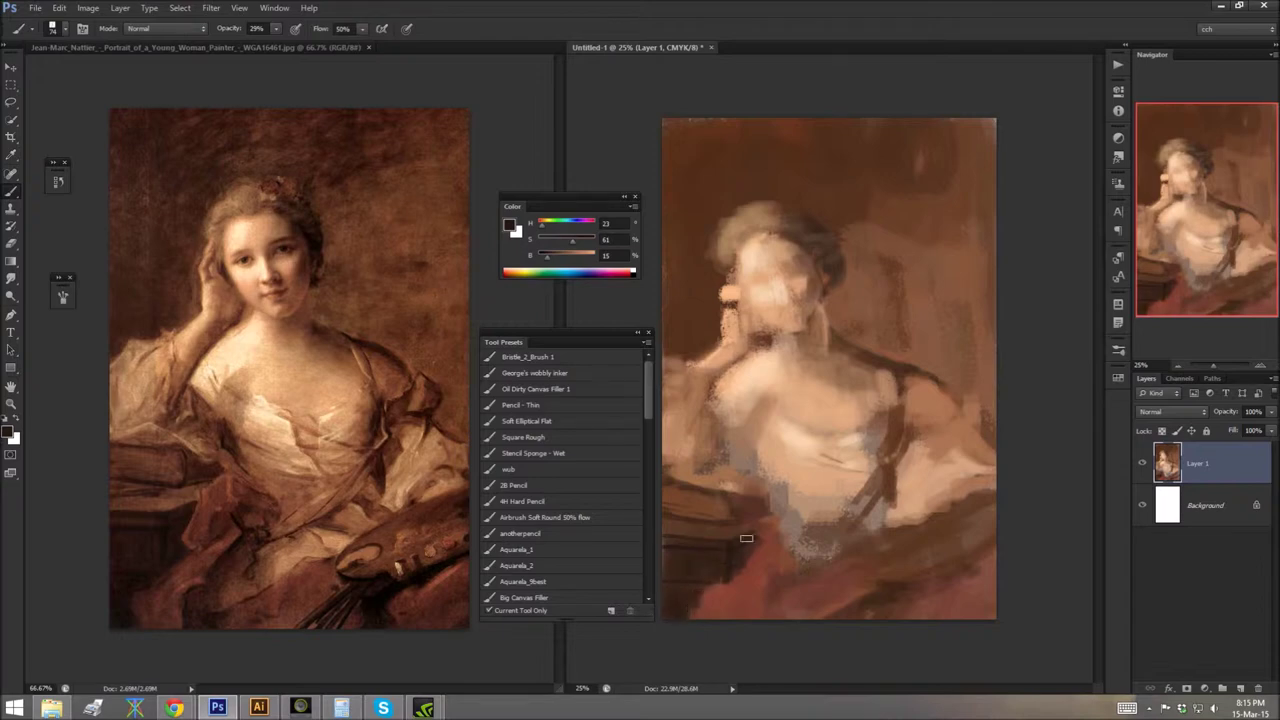
# Step: Sample medium, redder and dark browns and paint a dark stroke low on the canvas
pyautogui.keyDown('alt'); pyautogui.click(737, 521); pyautogui.keyUp('alt')
pyautogui.rightClick(782, 518)
pyautogui.press('Escape')
pyautogui.keyDown('alt'); pyautogui.click(754, 519); pyautogui.keyUp('alt')
pyautogui.keyDown('alt'); pyautogui.click(784, 554); pyautogui.keyUp('alt')
pyautogui.rightClick(802, 554)
pyautogui.press('Escape')
pyautogui.moveTo(778, 548); pyautogui.dragTo(784, 587)
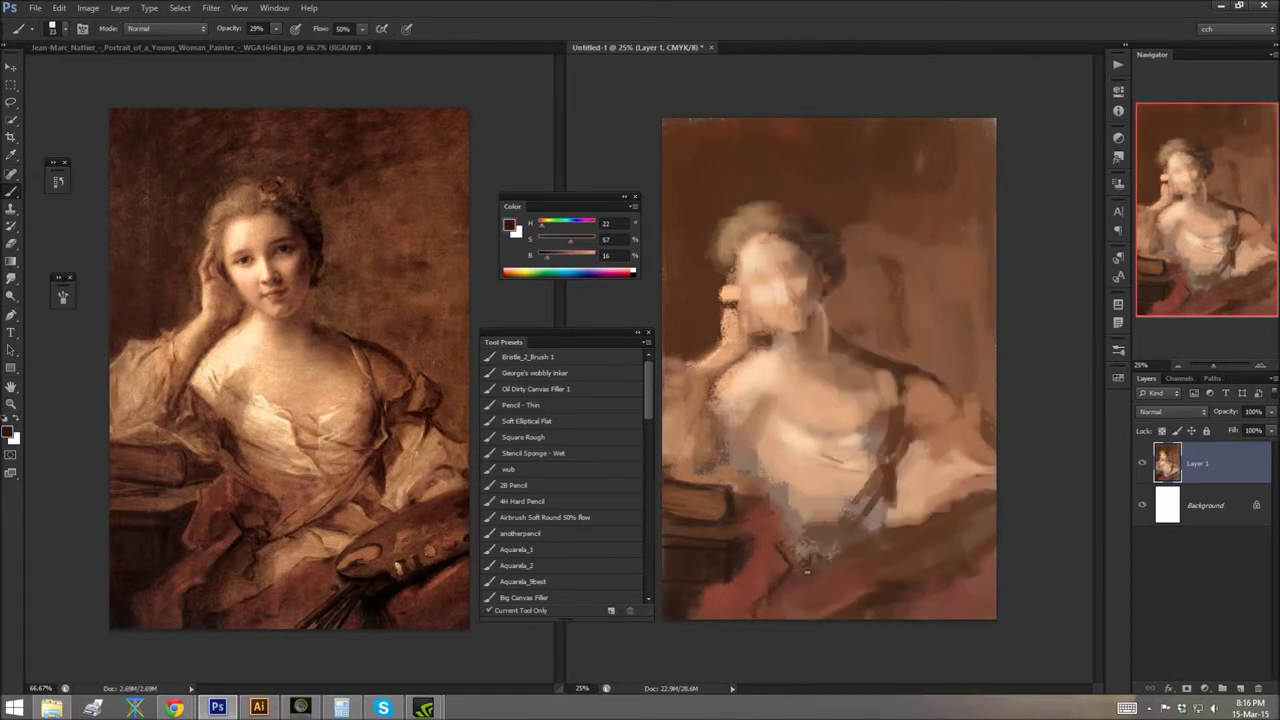
# Step: Paint dark strokes across the chest, then light beige strokes over it
pyautogui.moveTo(862, 508); pyautogui.dragTo(834, 546)
pyautogui.rightClick(820, 525)
pyautogui.press('Escape')
pyautogui.keyDown('alt'); pyautogui.click(814, 520); pyautogui.keyUp('alt')
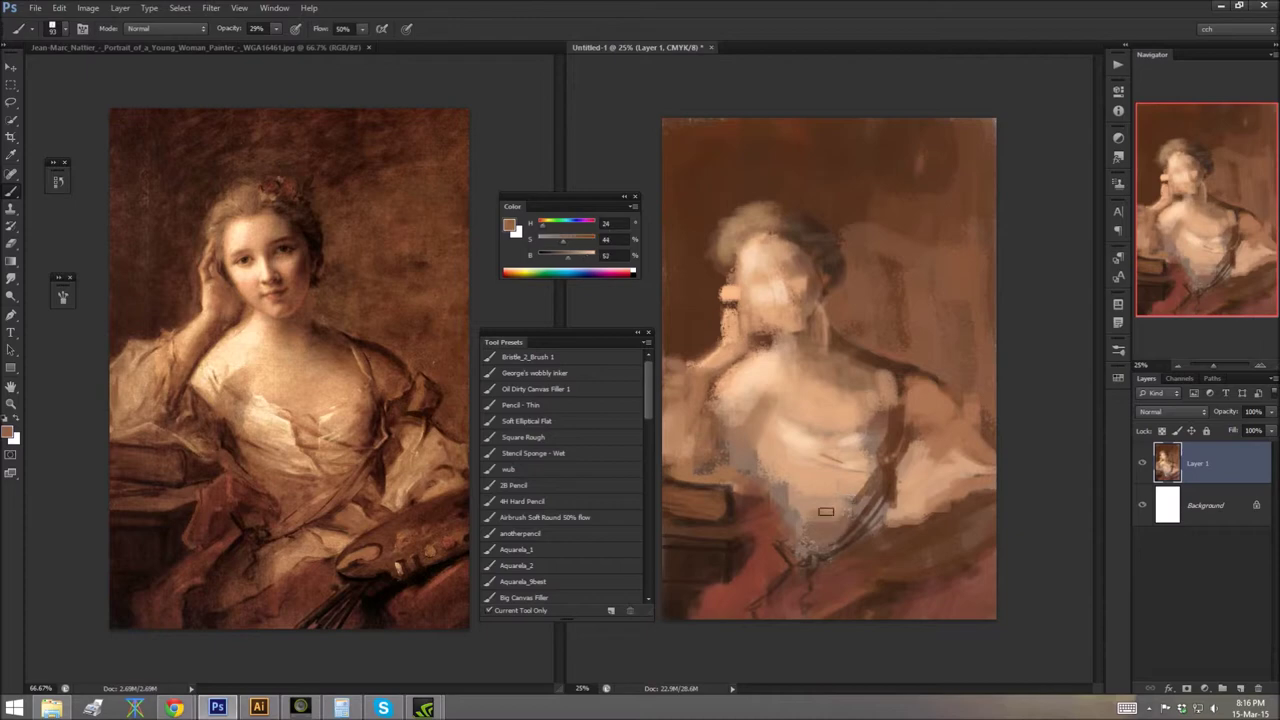
pyautogui.keyDown('alt'); pyautogui.click(818, 505); pyautogui.keyUp('alt')
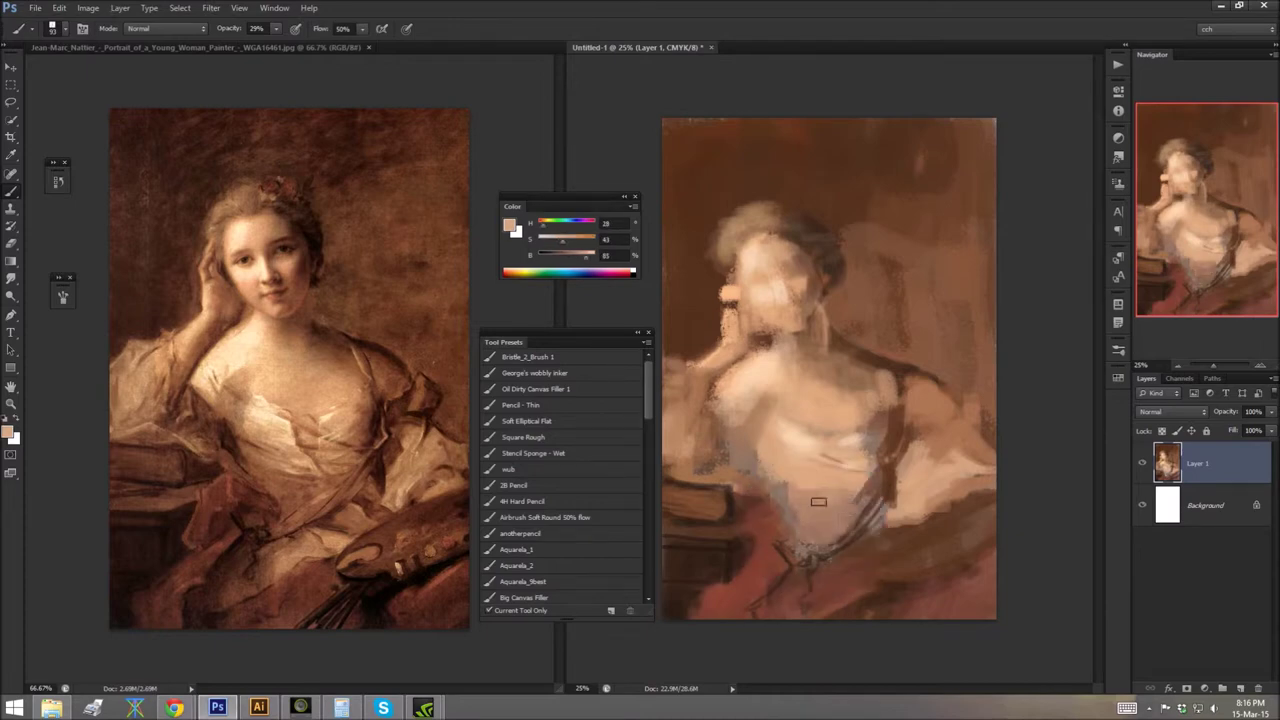
pyautogui.moveTo(808, 503); pyautogui.dragTo(850, 533)
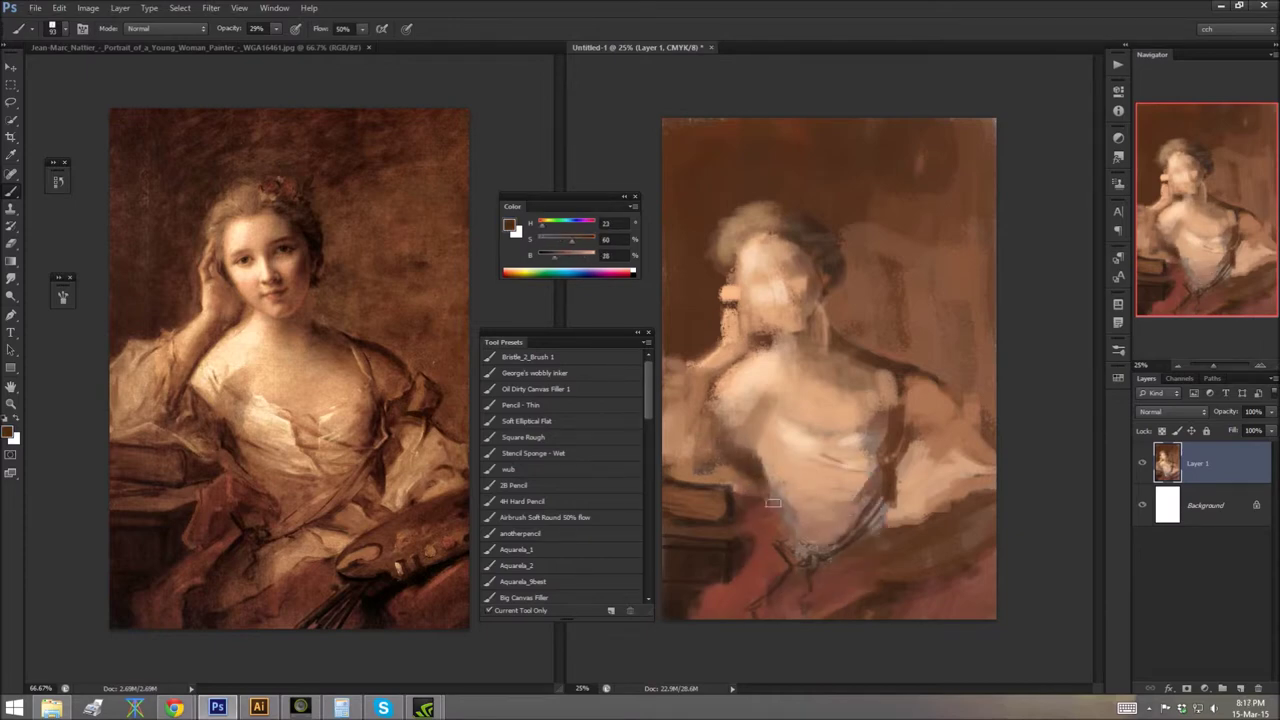
# Step: Paint dark brown strokes around the chest with sampled mid and dark tones
pyautogui.keyDown('alt'); pyautogui.click(795, 488); pyautogui.keyUp('alt')
pyautogui.moveTo(800, 500); pyautogui.dragTo(878, 480)
pyautogui.keyDown('alt'); pyautogui.click(830, 540); pyautogui.keyUp('alt')
pyautogui.moveTo(780, 535); pyautogui.dragTo(805, 555)
# Step: Paint light beige strokes across the chest and lower centre
pyautogui.keyDown('alt'); pyautogui.click(893, 478); pyautogui.keyUp('alt')
pyautogui.keyDown('alt'); pyautogui.click(900, 490); pyautogui.keyUp('alt')
pyautogui.moveTo(820, 495); pyautogui.dragTo(880, 540)
pyautogui.moveTo(770, 590); pyautogui.dragTo(850, 605)
pyautogui.moveTo(820, 565)
pyautogui.mouseDown()
pyautogui.moveTo(869, 567)
pyautogui.moveTo(830, 600)
pyautogui.moveTo(909, 533)
pyautogui.mouseUp()
# Step: Paint very dark brown strokes in the lower left, then set brush size to 34
pyautogui.keyDown('alt'); pyautogui.click(905, 535); pyautogui.keyUp('alt')
pyautogui.keyDown('alt'); pyautogui.click(805, 581); pyautogui.keyUp('alt')
pyautogui.moveTo(795, 575)
pyautogui.mouseDown()
pyautogui.moveTo(760, 612)
pyautogui.moveTo(720, 615)
pyautogui.mouseUp()
pyautogui.keyDown('alt'); pyautogui.click(760, 440); pyautogui.keyUp('alt')
pyautogui.rightClick(834, 196)
pyautogui.doubleClick(880, 260)
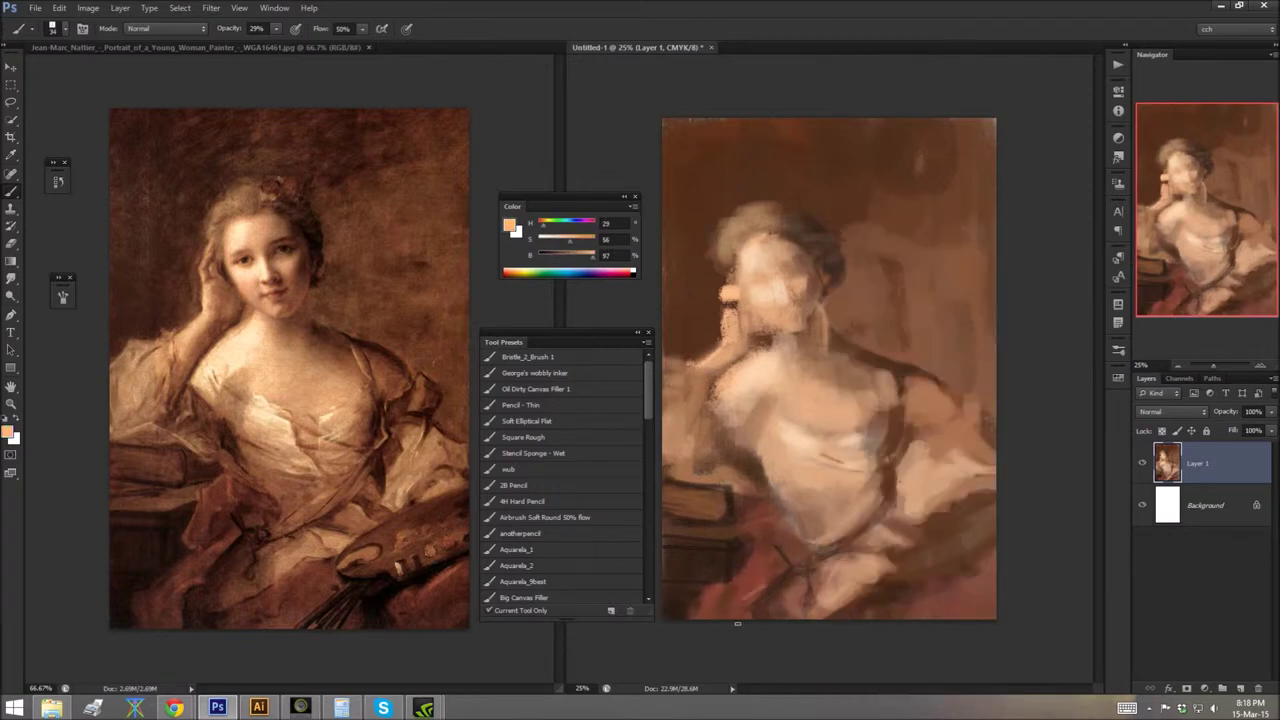
# Step: Sample reddish, mid and very dark browns from the lower-right drapery
pyautogui.keyDown('alt'); pyautogui.click(740, 572); pyautogui.keyUp('alt')
pyautogui.keyDown('alt'); pyautogui.click(751, 525); pyautogui.keyUp('alt')
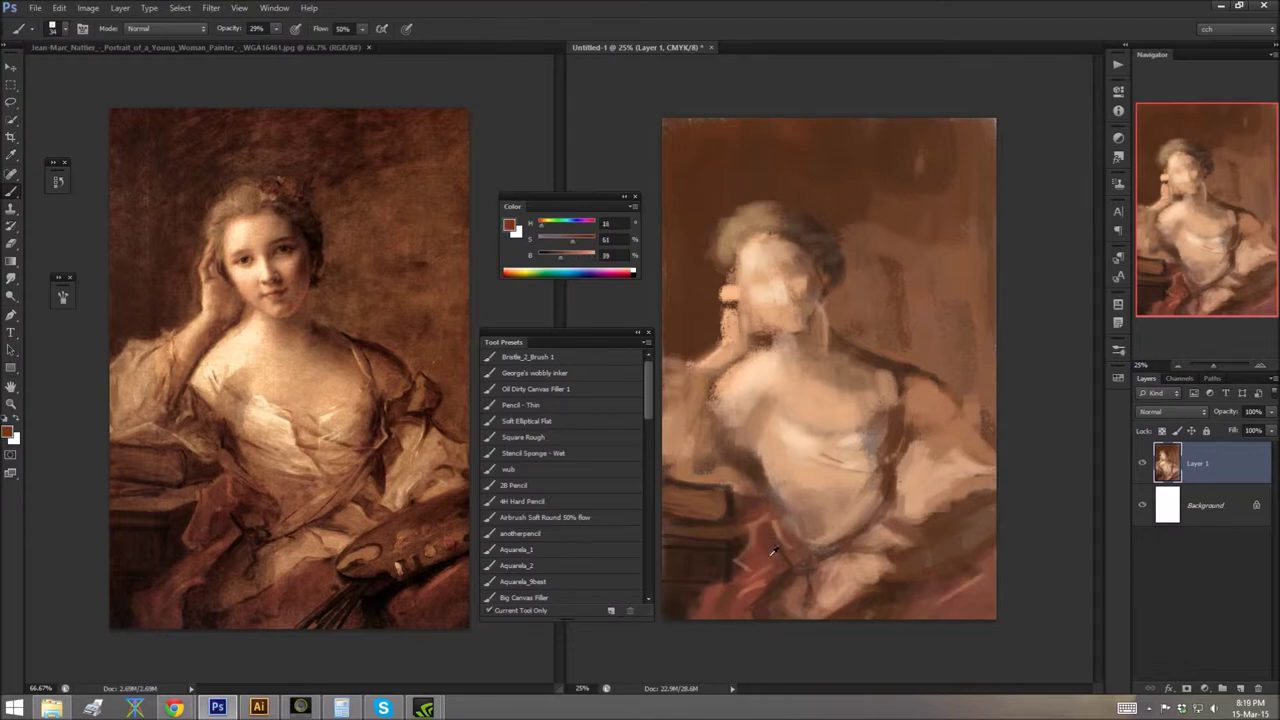
pyautogui.keyDown('alt'); pyautogui.click(896, 588); pyautogui.keyUp('alt')
pyautogui.keyDown('alt'); pyautogui.click(914, 604); pyautogui.keyUp('alt')
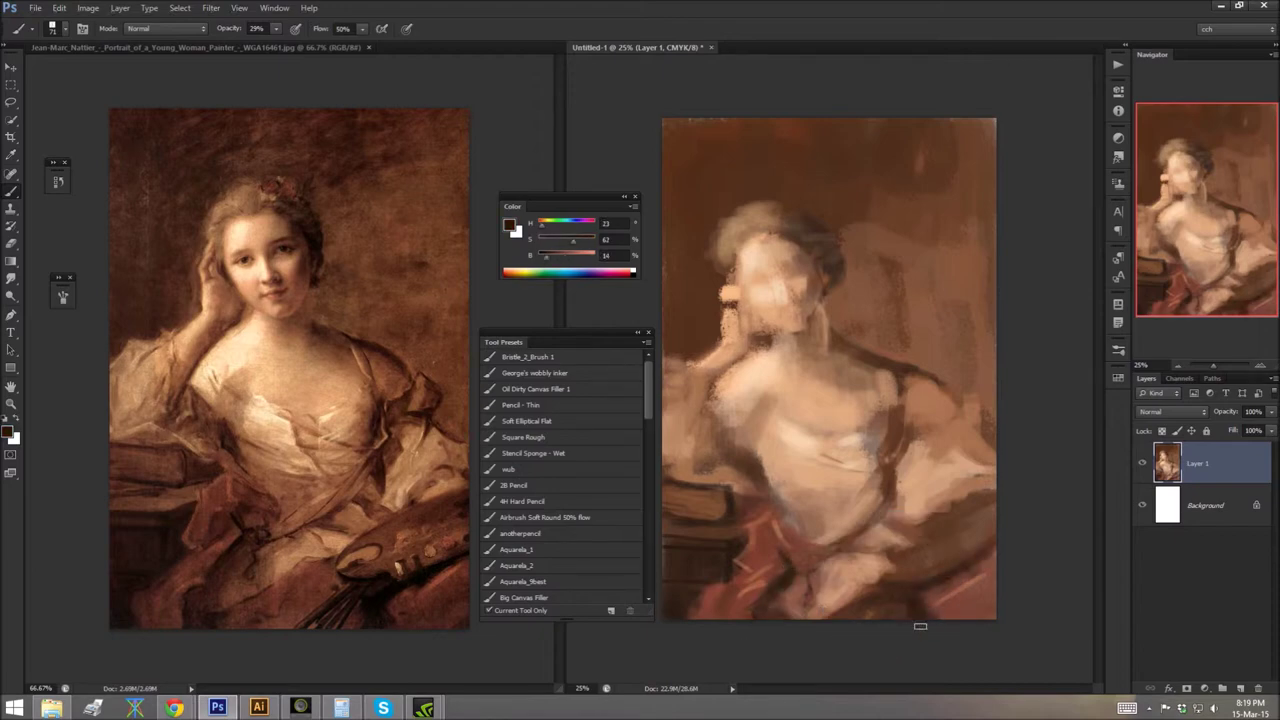
pyautogui.keyDown('alt'); pyautogui.click(978, 598); pyautogui.keyUp('alt')
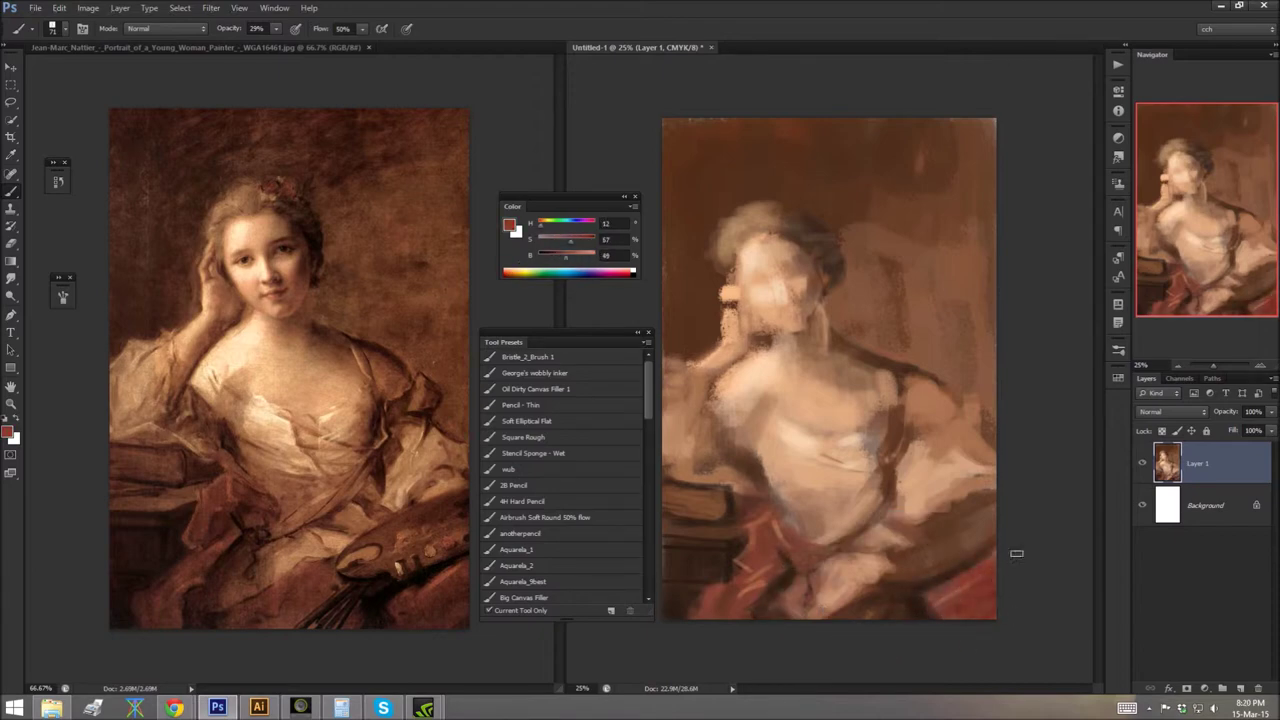
pyautogui.keyDown('alt'); pyautogui.click(737, 441); pyautogui.keyUp('alt')
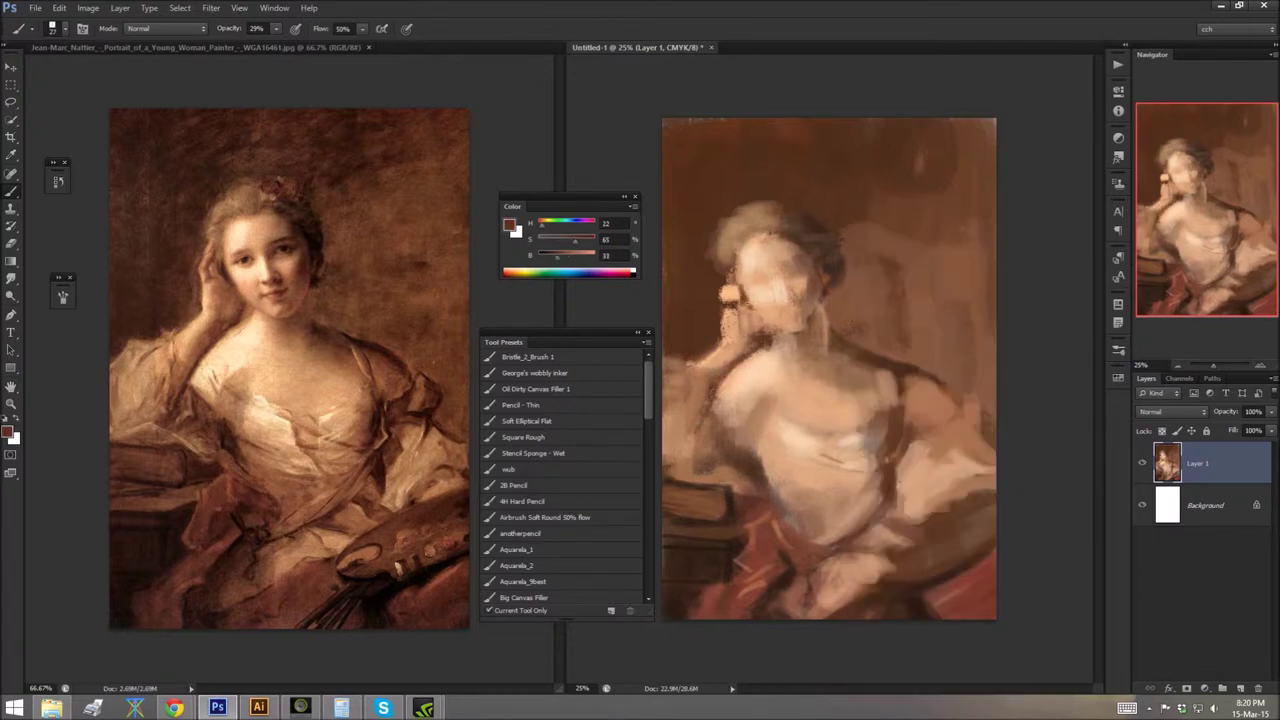
pyautogui.keyDown('alt'); pyautogui.click(770, 330); pyautogui.keyUp('alt')
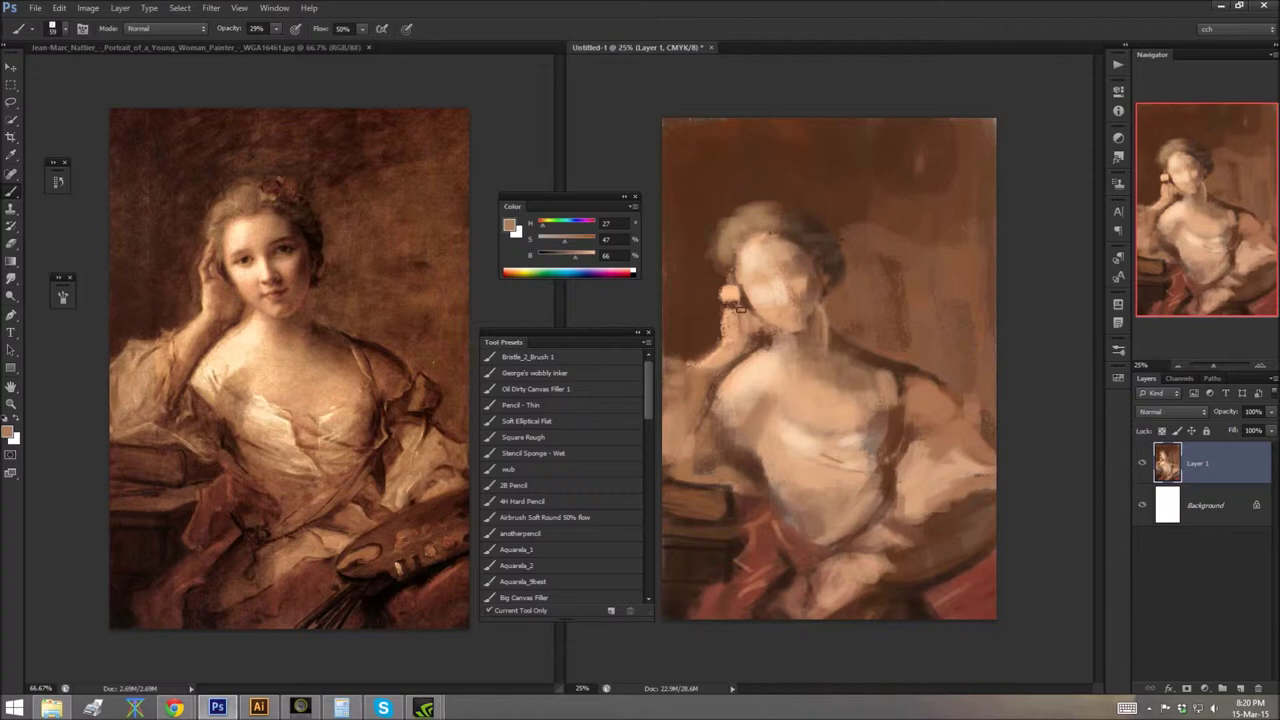
# Step: Touch up the hand with a pale tone and paint light strokes over the chest
pyautogui.keyDown('alt'); pyautogui.click(725, 291); pyautogui.keyUp('alt')
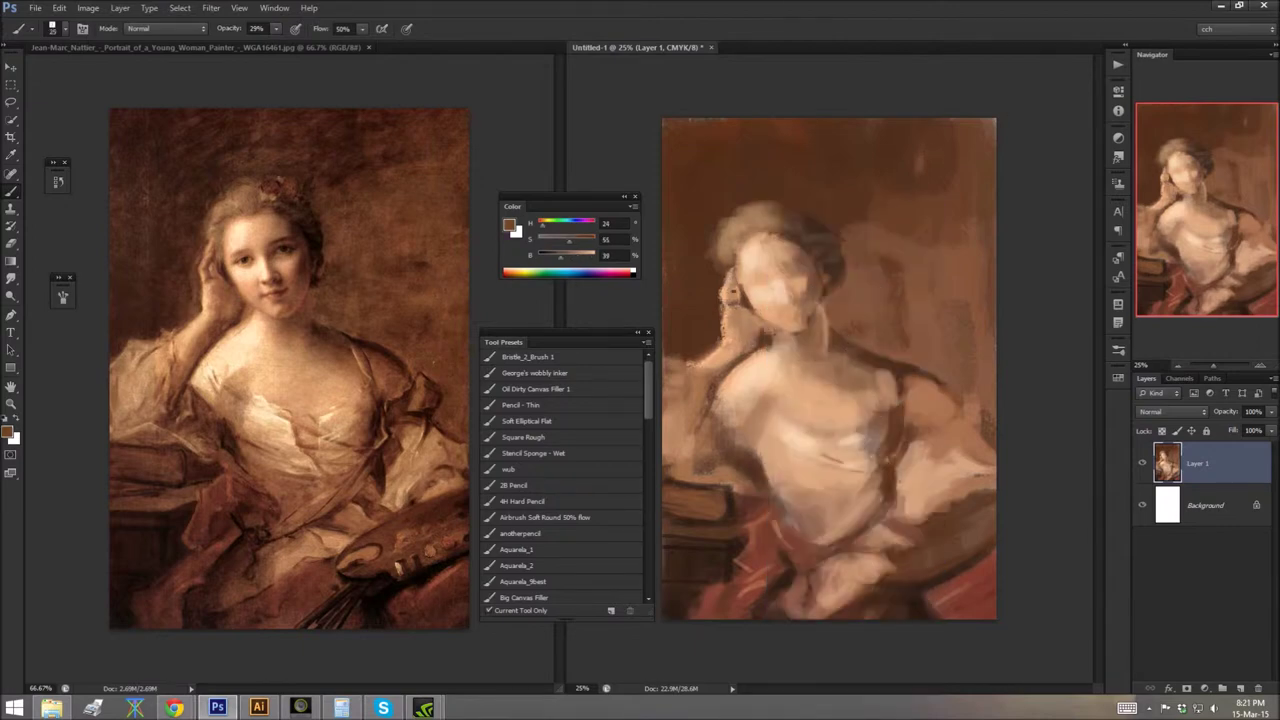
pyautogui.keyDown('alt'); pyautogui.click(745, 336); pyautogui.keyUp('alt')
pyautogui.keyDown('alt'); pyautogui.click(686, 420); pyautogui.keyUp('alt')
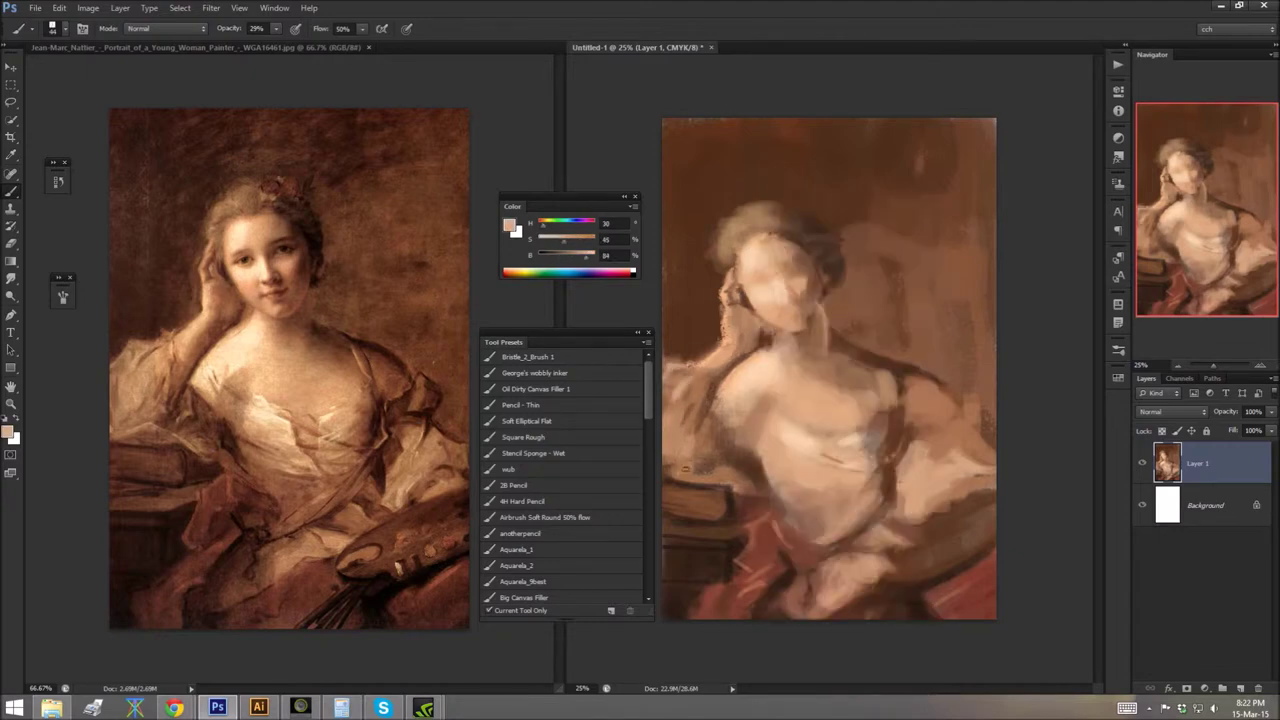
pyautogui.keyDown('alt'); pyautogui.click(710, 470); pyautogui.keyUp('alt')
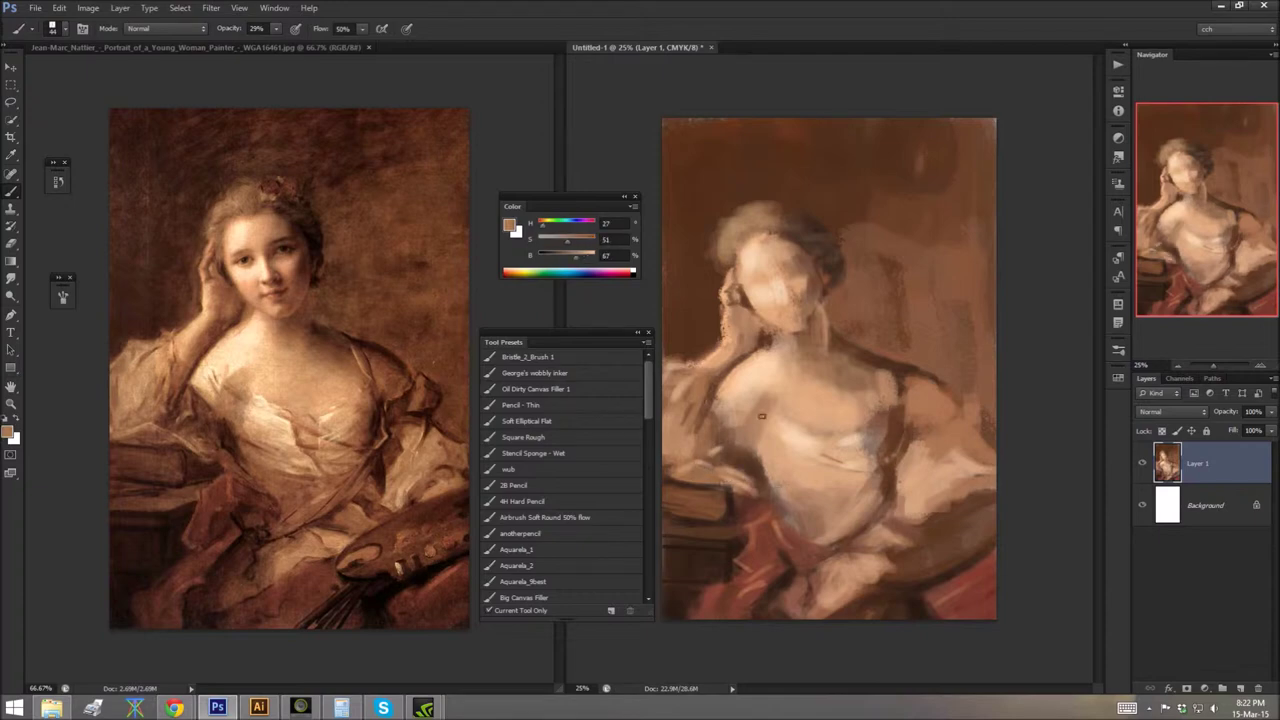
pyautogui.keyDown('alt'); pyautogui.click(711, 433); pyautogui.keyUp('alt')
pyautogui.keyDown('alt'); pyautogui.click(783, 425); pyautogui.keyUp('alt')
pyautogui.keyDown('alt'); pyautogui.click(766, 405); pyautogui.keyUp('alt')
pyautogui.moveTo(786, 363)
pyautogui.mouseDown()
pyautogui.moveTo(875, 425)
pyautogui.moveTo(846, 457)
pyautogui.mouseUp()
# Step: Sample browns and light tints, setting brush opacity to 16% then 34%
pyautogui.keyDown('alt'); pyautogui.click(780, 466); pyautogui.keyUp('alt')
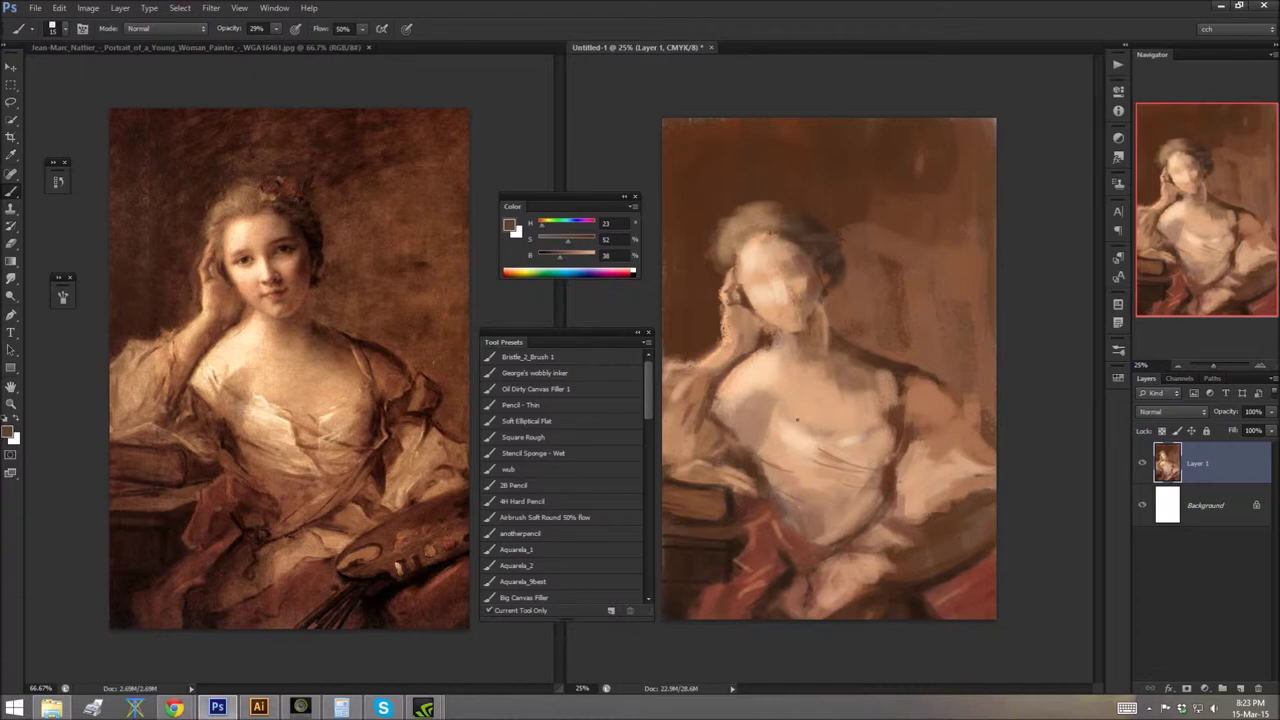
pyautogui.keyDown('alt'); pyautogui.click(838, 432); pyautogui.keyUp('alt')
pyautogui.press('1')
pyautogui.press('6')
pyautogui.keyDown('alt'); pyautogui.click(818, 432); pyautogui.keyUp('alt')
pyautogui.keyDown('alt'); pyautogui.click(885, 470); pyautogui.keyUp('alt')
pyautogui.keyDown('alt'); pyautogui.click(803, 423); pyautogui.keyUp('alt')
pyautogui.press('3')
pyautogui.press('4')
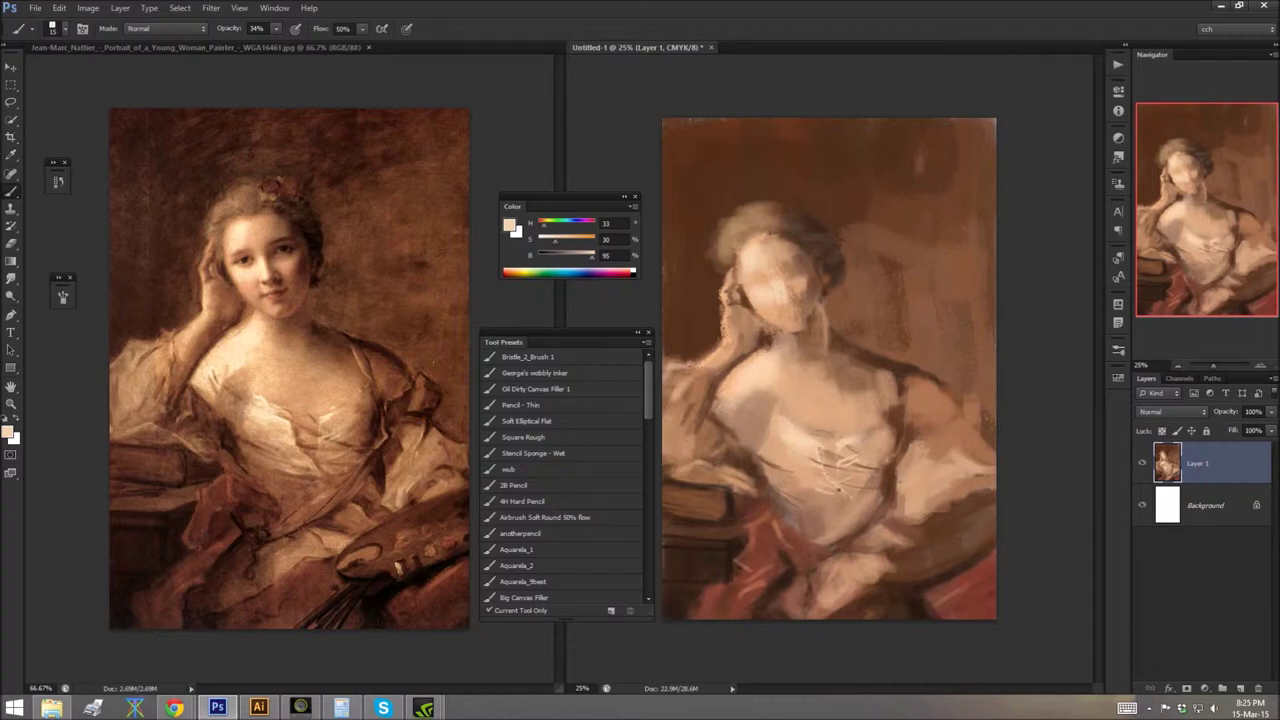
# Step: Sample skin tones and red-browns from the drapery and arm
pyautogui.keyDown('alt'); pyautogui.click(776, 318); pyautogui.keyUp('alt')
pyautogui.keyDown('alt'); pyautogui.click(748, 468); pyautogui.keyUp('alt')
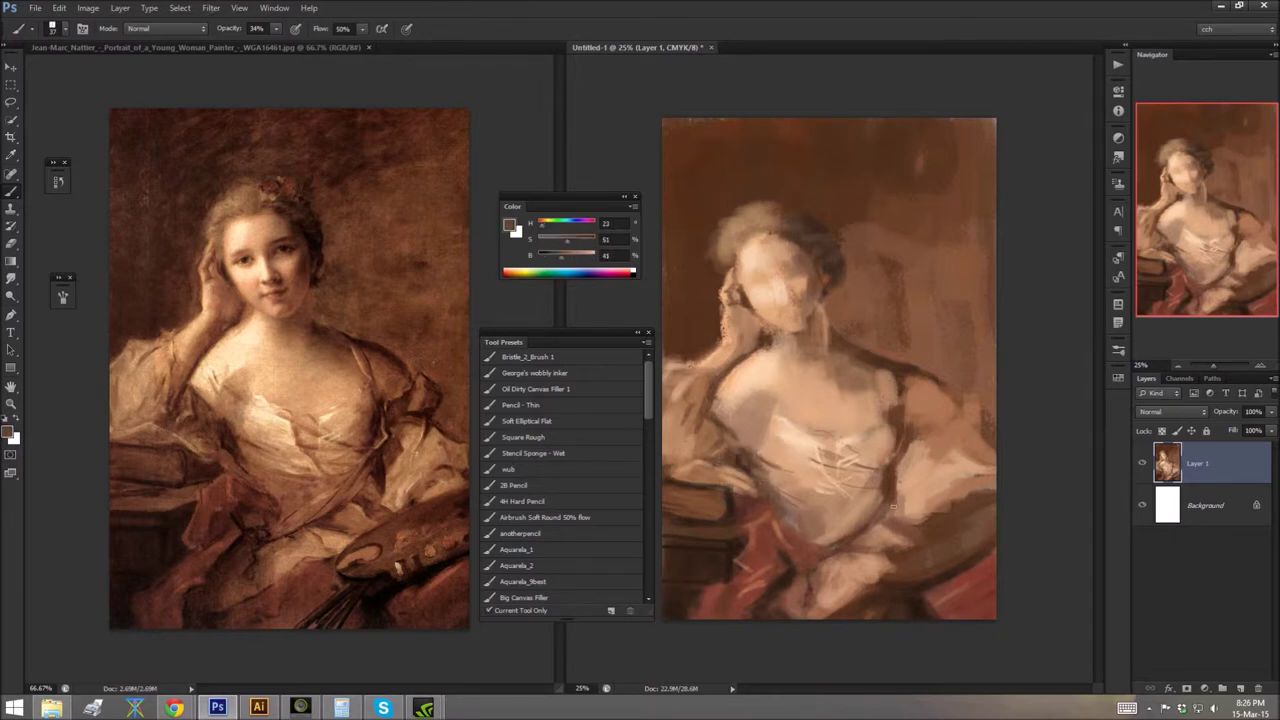
pyautogui.keyDown('alt'); pyautogui.click(898, 450); pyautogui.keyUp('alt')
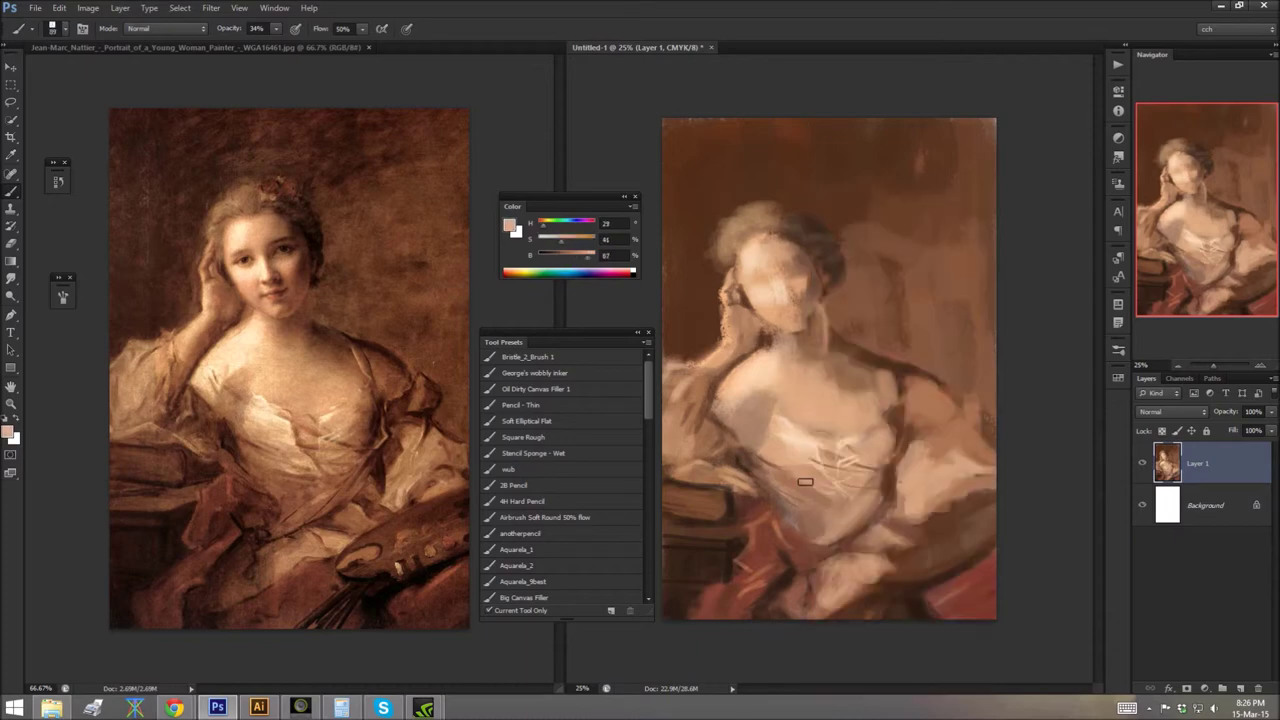
pyautogui.keyDown('alt'); pyautogui.click(807, 546); pyautogui.keyUp('alt')
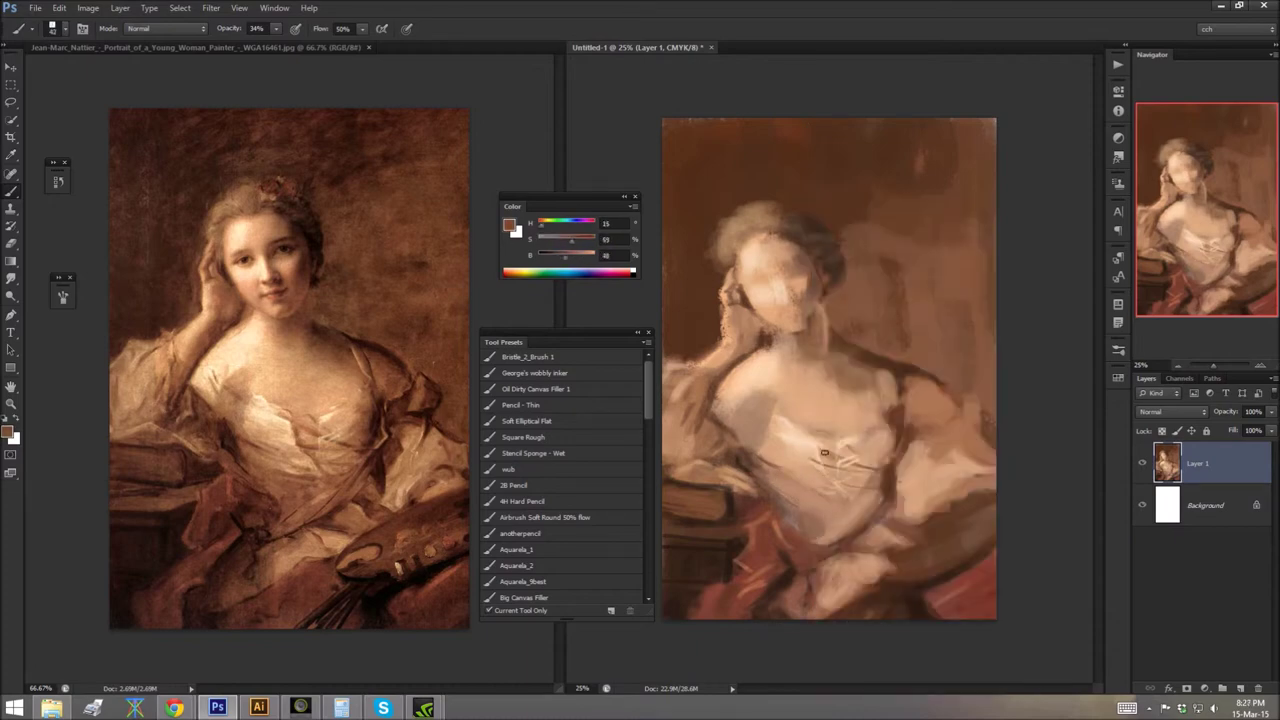
pyautogui.keyDown('alt'); pyautogui.click(946, 585); pyautogui.keyUp('alt')
pyautogui.keyDown('alt'); pyautogui.click(910, 480); pyautogui.keyUp('alt')
pyautogui.keyDown('alt'); pyautogui.click(969, 551); pyautogui.keyUp('alt')
pyautogui.keyDown('alt'); pyautogui.click(986, 540); pyautogui.keyUp('alt')
pyautogui.keyDown('alt'); pyautogui.click(945, 412); pyautogui.keyUp('alt')
# Step: Darken the lower-right drapery and pick progressively darker browns
pyautogui.moveTo(890, 575)
pyautogui.mouseDown()
pyautogui.moveTo(886, 555)
pyautogui.moveTo(990, 495)
pyautogui.moveTo(986, 520)
pyautogui.mouseUp()
pyautogui.keyDown('alt'); pyautogui.click(957, 594); pyautogui.keyUp('alt')
pyautogui.moveTo(957, 594); pyautogui.dragTo(949, 568)
pyautogui.keyDown('alt'); pyautogui.click(916, 424); pyautogui.keyUp('alt')
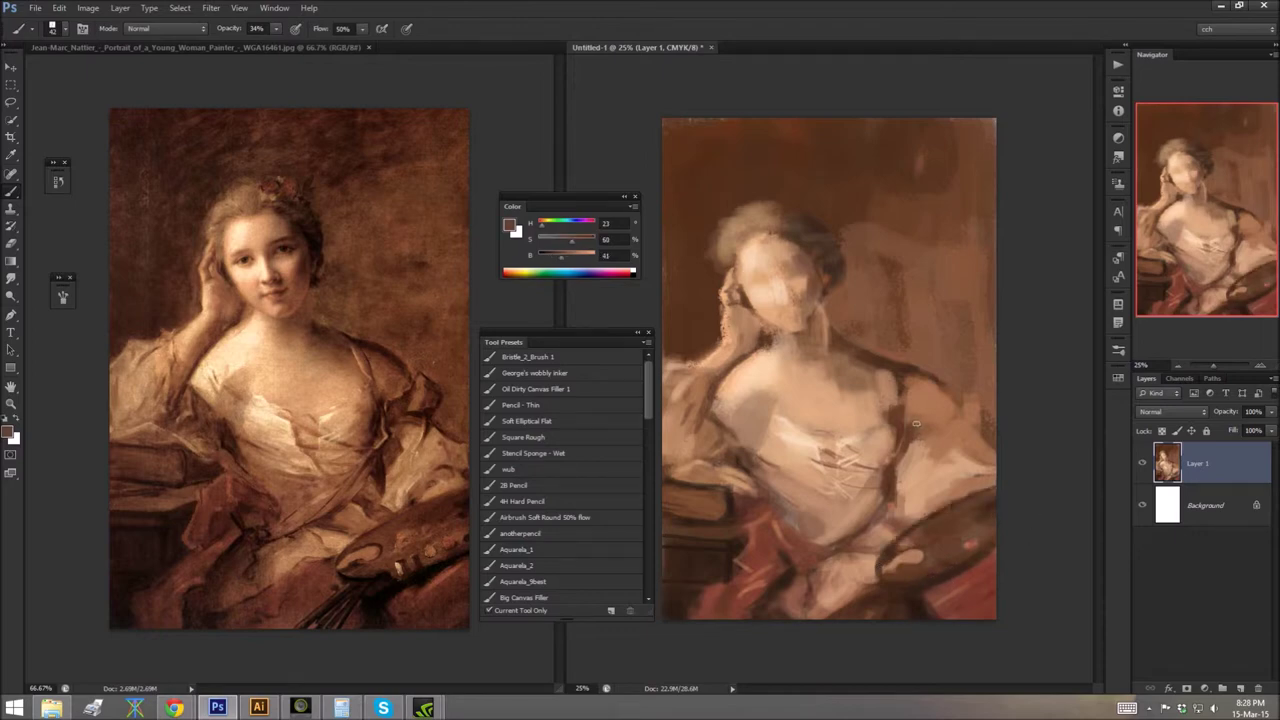
pyautogui.keyDown('alt'); pyautogui.click(965, 410); pyautogui.keyUp('alt')
pyautogui.click(511, 275)
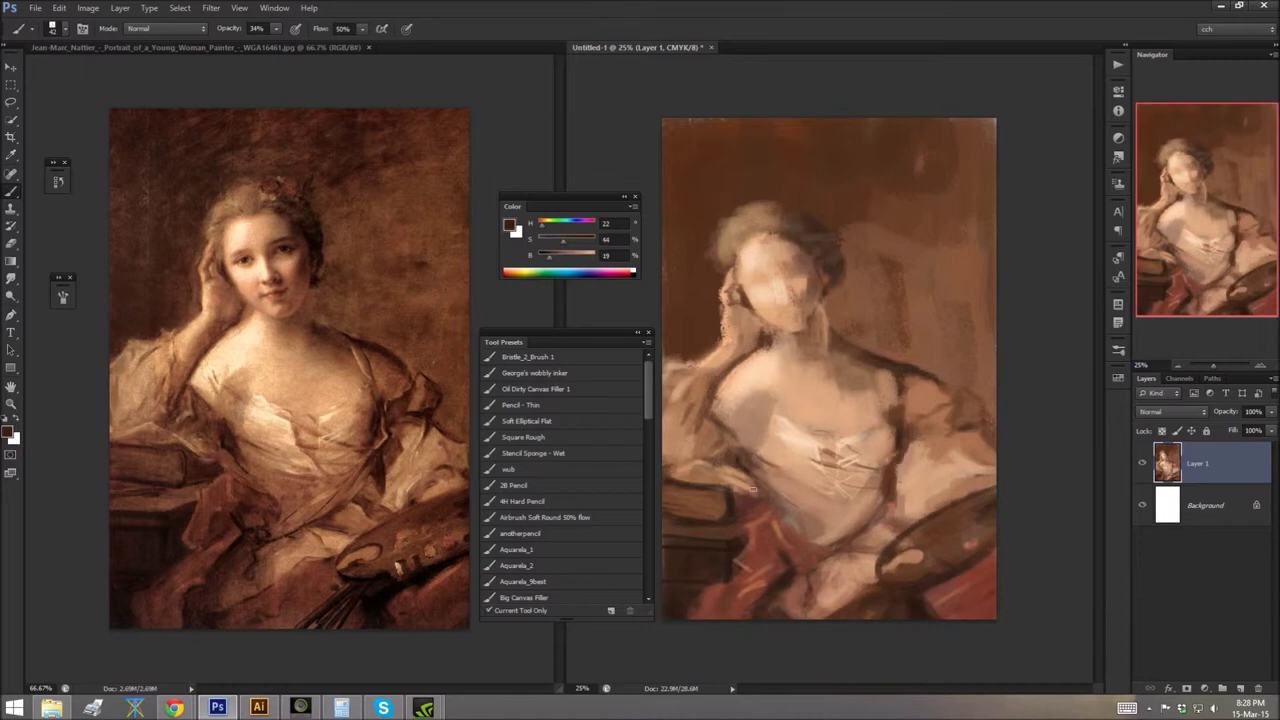
pyautogui.keyDown('alt'); pyautogui.click(969, 505); pyautogui.keyUp('alt')
# Step: Switch the colour display to RGB and sample reddish and lighter browns from the drapery
pyautogui.click(632, 205)
pyautogui.click(690, 230)
pyautogui.keyDown('alt'); pyautogui.click(953, 522); pyautogui.keyUp('alt')
pyautogui.keyDown('alt'); pyautogui.click(990, 545); pyautogui.keyUp('alt')
pyautogui.keyDown('alt'); pyautogui.click(950, 540); pyautogui.keyUp('alt')
pyautogui.keyDown('alt'); pyautogui.click(945, 548); pyautogui.keyUp('alt')
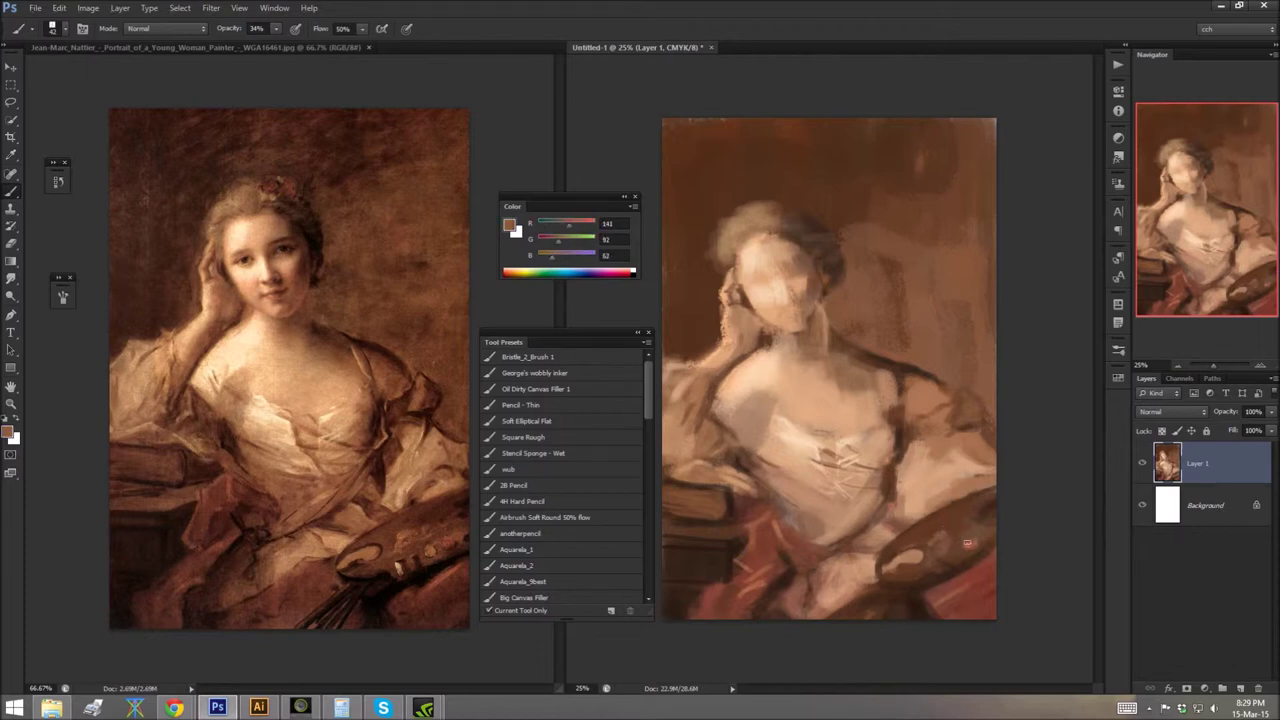
# Step: Set brush size to 47 and paint dark strokes along the right arm
pyautogui.keyDown('alt'); pyautogui.click(738, 395); pyautogui.keyUp('alt')
pyautogui.rightClick(738, 395)
pyautogui.press('Escape')
pyautogui.keyDown('alt'); pyautogui.click(996, 533); pyautogui.keyUp('alt')
pyautogui.rightClick(996, 533)
pyautogui.doubleClick(1042, 505)
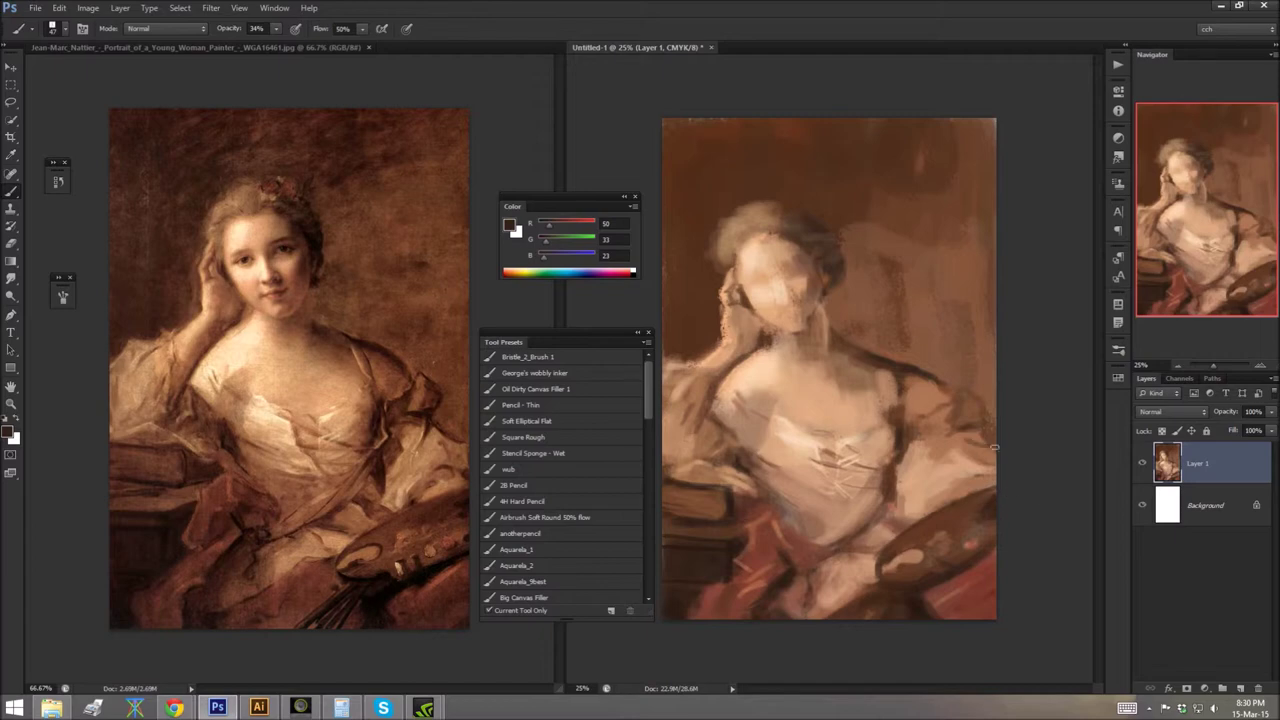
pyautogui.moveTo(954, 450); pyautogui.dragTo(1012, 447)
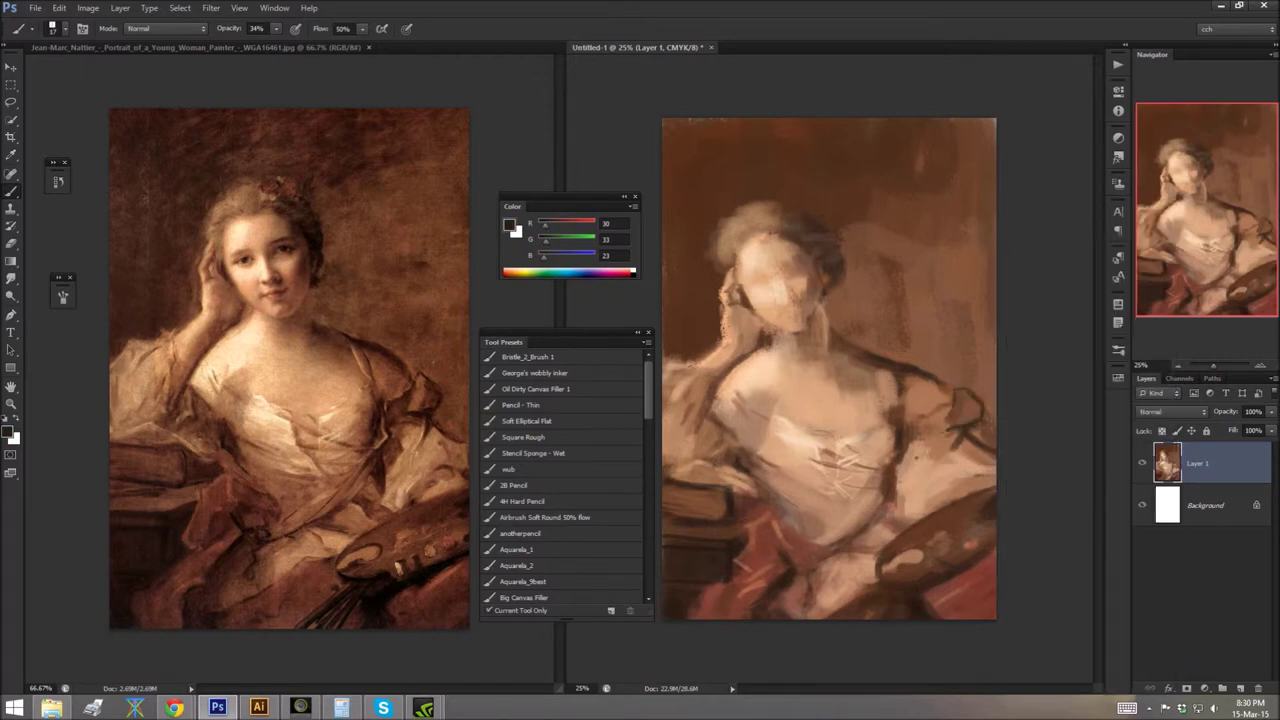
# Step: Paint a dark reddish-brown stroke along the woman's arm and pick up a light skin tone
pyautogui.keyDown('alt'); pyautogui.click(903, 463); pyautogui.keyUp('alt')
pyautogui.keyDown('alt'); pyautogui.click(815, 287); pyautogui.keyUp('alt')
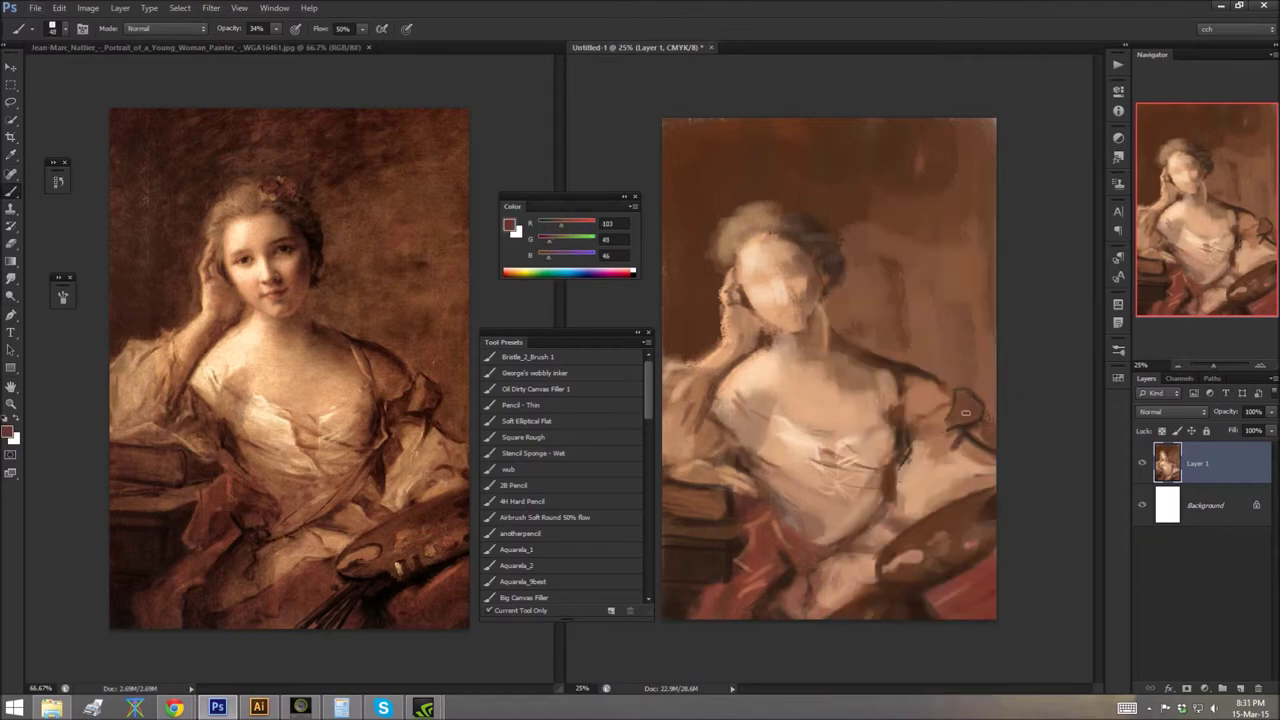
pyautogui.keyDown('alt'); pyautogui.click(918, 387); pyautogui.keyUp('alt')
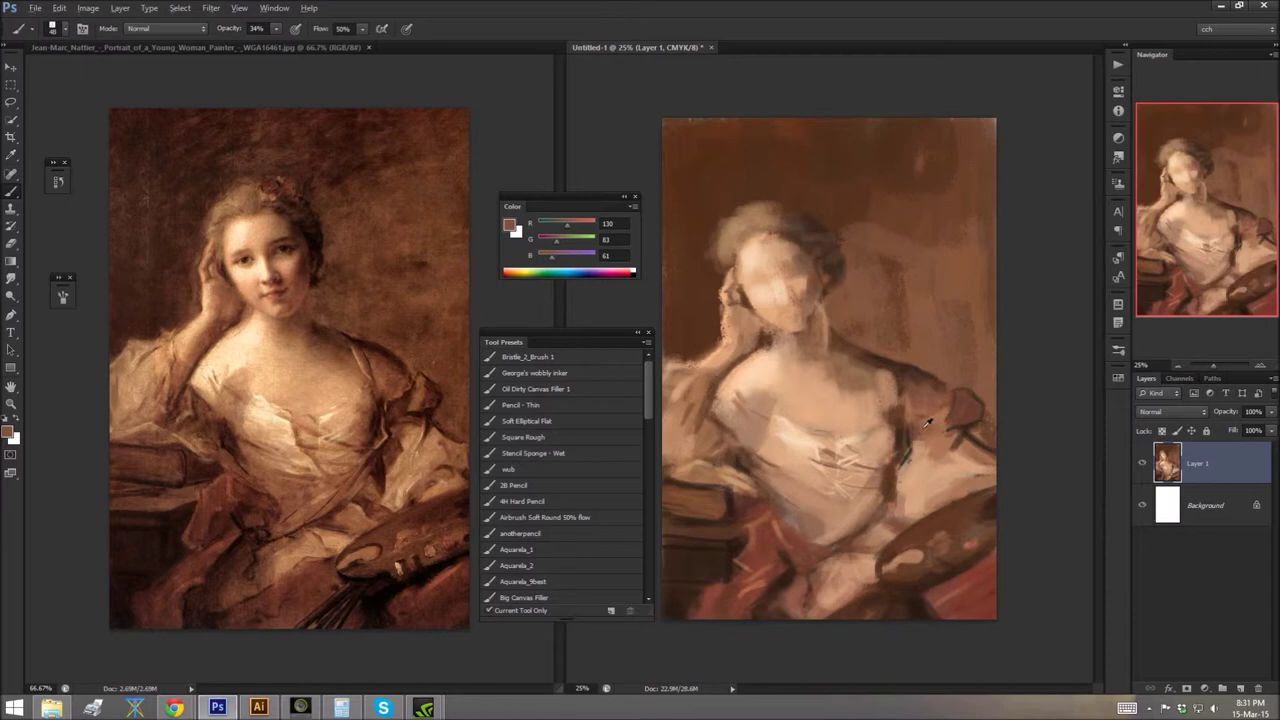
pyautogui.keyDown('alt'); pyautogui.click(905, 480); pyautogui.keyUp('alt')
pyautogui.moveTo(905, 480); pyautogui.dragTo(945, 437)
pyautogui.keyDown('alt'); pyautogui.click(950, 444); pyautogui.keyUp('alt')
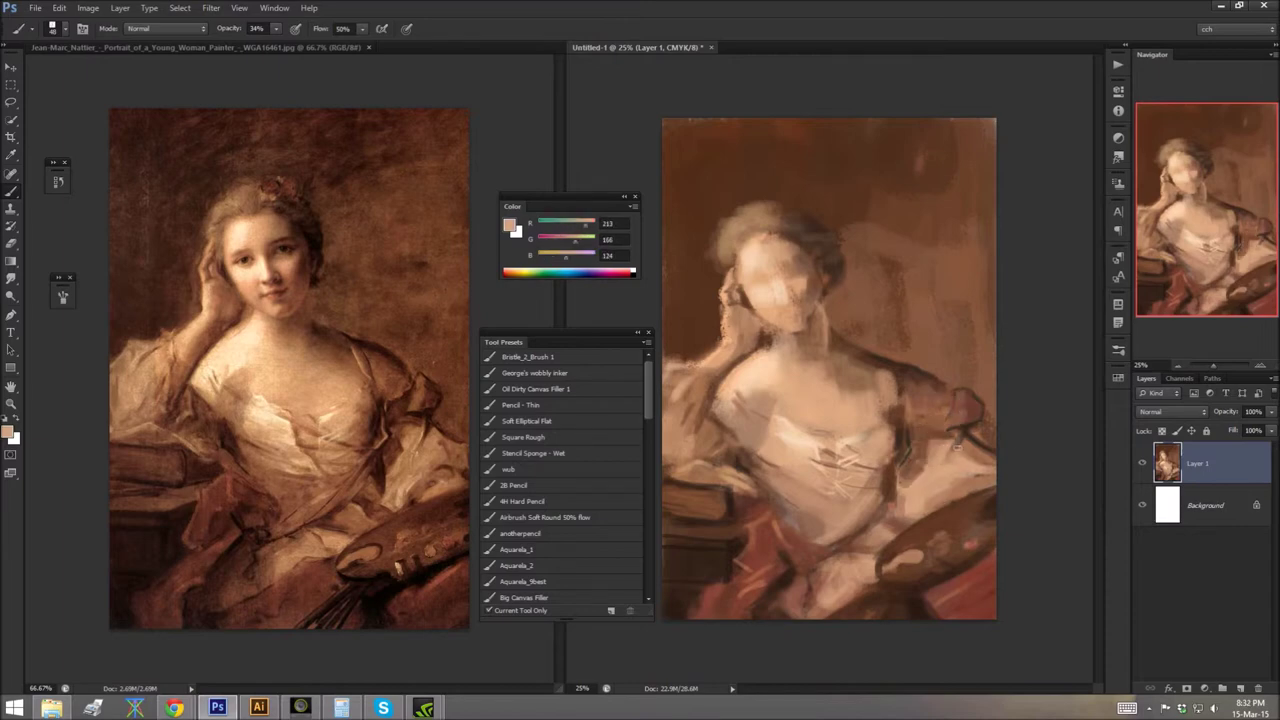
# Step: Sample dark browns and light cream tones from the sleeve area
pyautogui.keyDown('alt'); pyautogui.click(976, 470); pyautogui.keyUp('alt')
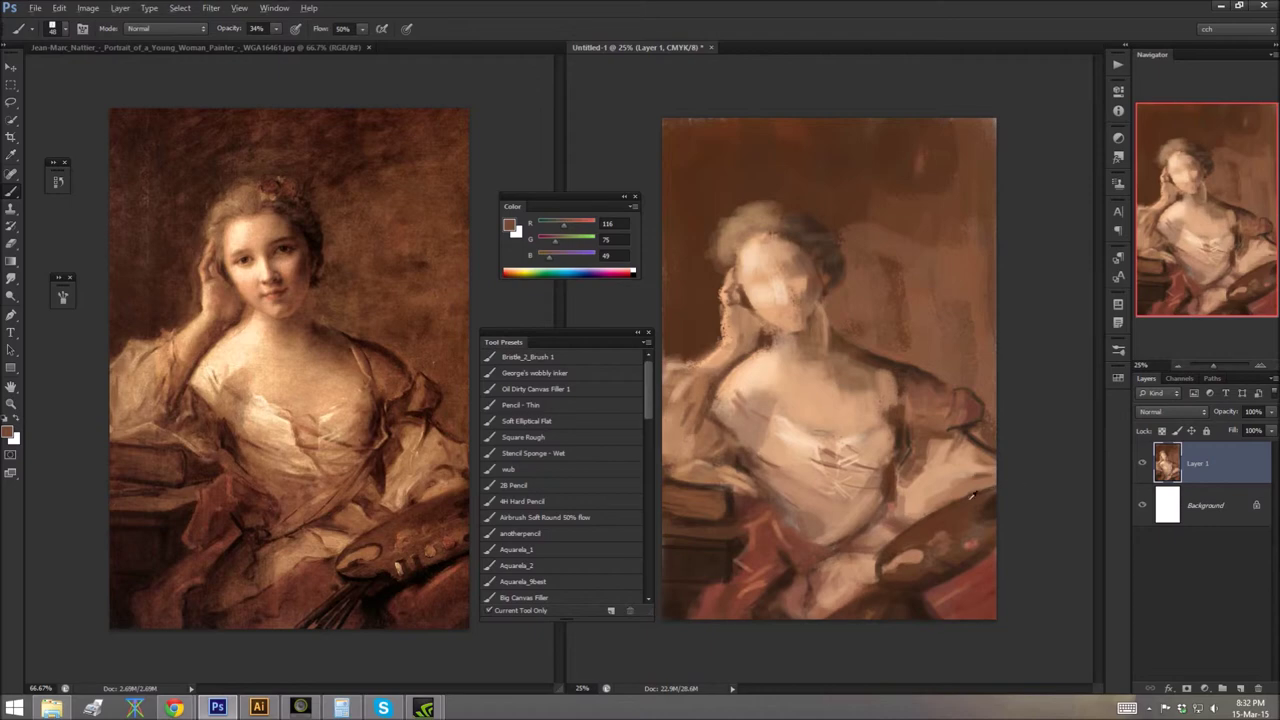
pyautogui.keyDown('alt'); pyautogui.click(938, 502); pyautogui.keyUp('alt')
pyautogui.keyDown('alt'); pyautogui.click(886, 514); pyautogui.keyUp('alt')
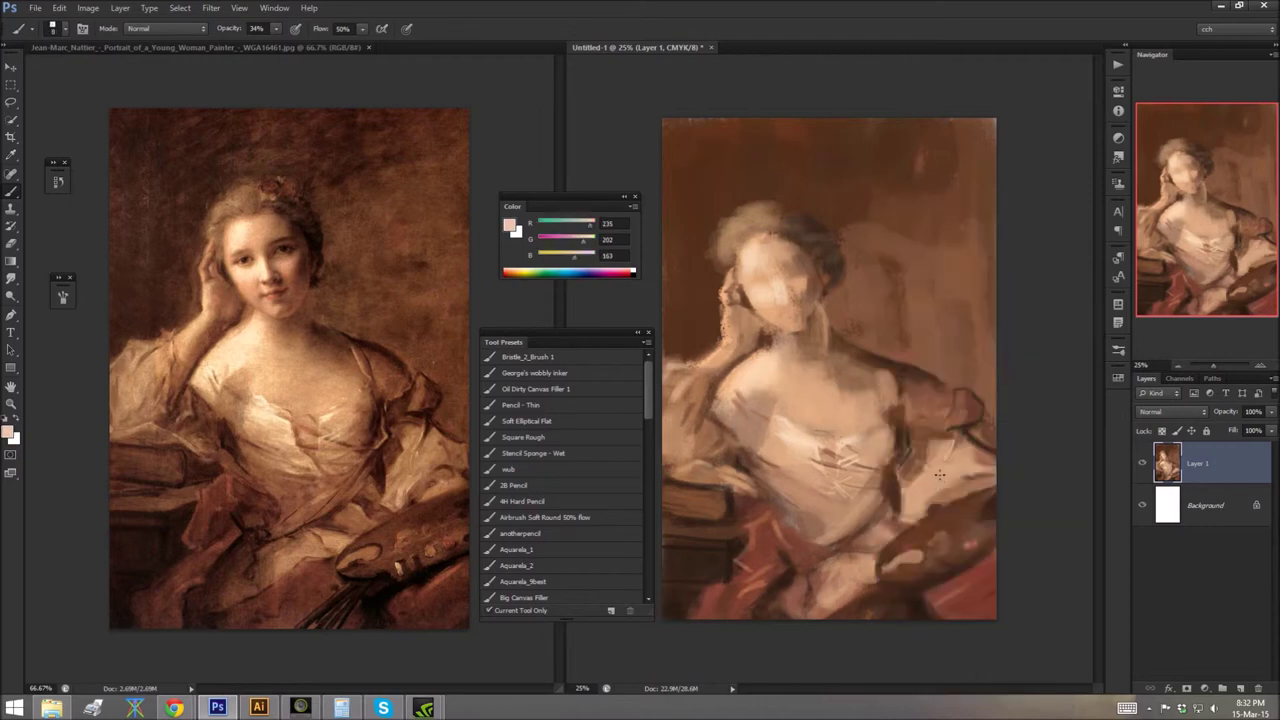
pyautogui.rightClick(940, 200)
pyautogui.keyDown('alt'); pyautogui.click(913, 497); pyautogui.keyUp('alt')
# Step: Sample warm skin tones and dark shadow browns near the hair
pyautogui.keyDown('alt'); pyautogui.click(786, 320); pyautogui.keyUp('alt')
pyautogui.keyDown('alt'); pyautogui.click(720, 298); pyautogui.keyUp('alt')
pyautogui.keyDown('alt'); pyautogui.click(702, 285); pyautogui.keyUp('alt')
pyautogui.keyDown('alt'); pyautogui.click(727, 320); pyautogui.keyUp('alt')
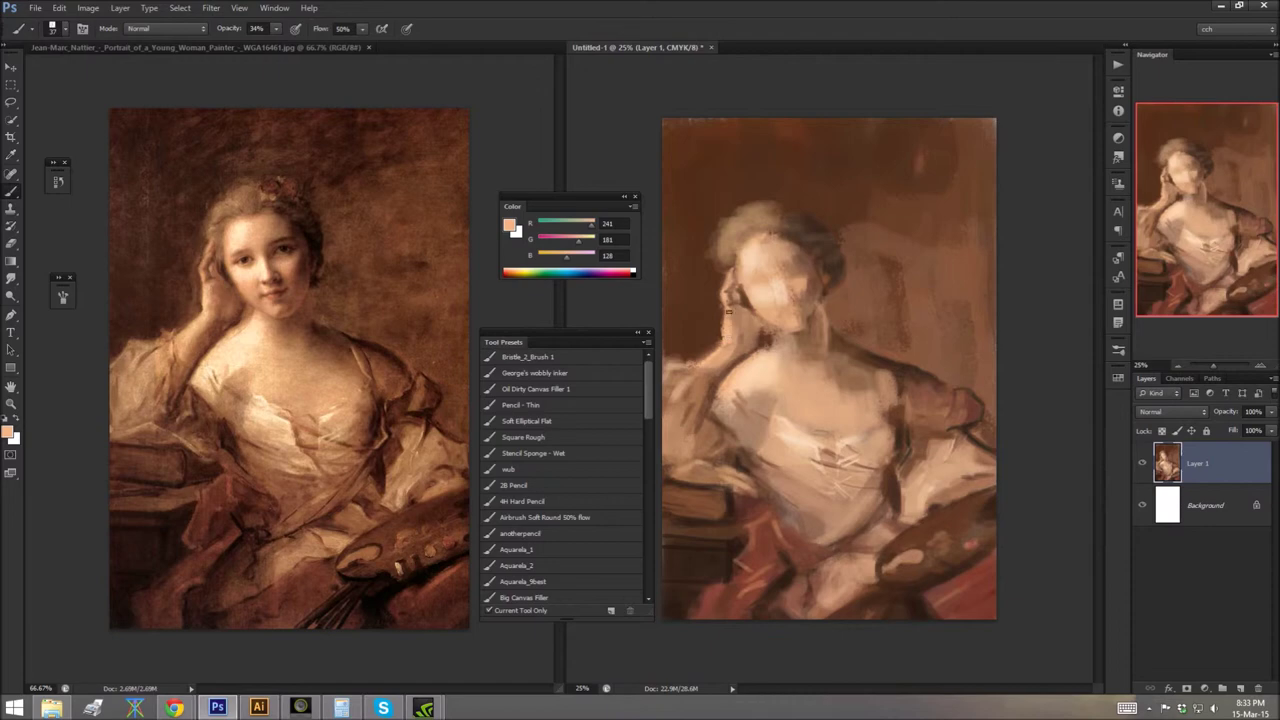
pyautogui.keyDown('alt'); pyautogui.click(686, 293); pyautogui.keyUp('alt')
# Step: Paint dark brown and deep red into the top-left background and around the hair
pyautogui.moveTo(686, 286)
pyautogui.mouseDown()
pyautogui.moveTo(768, 155)
pyautogui.moveTo(848, 134)
pyautogui.moveTo(820, 120)
pyautogui.mouseUp()
pyautogui.click(580, 260)
pyautogui.moveTo(677, 171); pyautogui.dragTo(770, 150)
pyautogui.keyDown('alt'); pyautogui.click(778, 180); pyautogui.keyUp('alt')
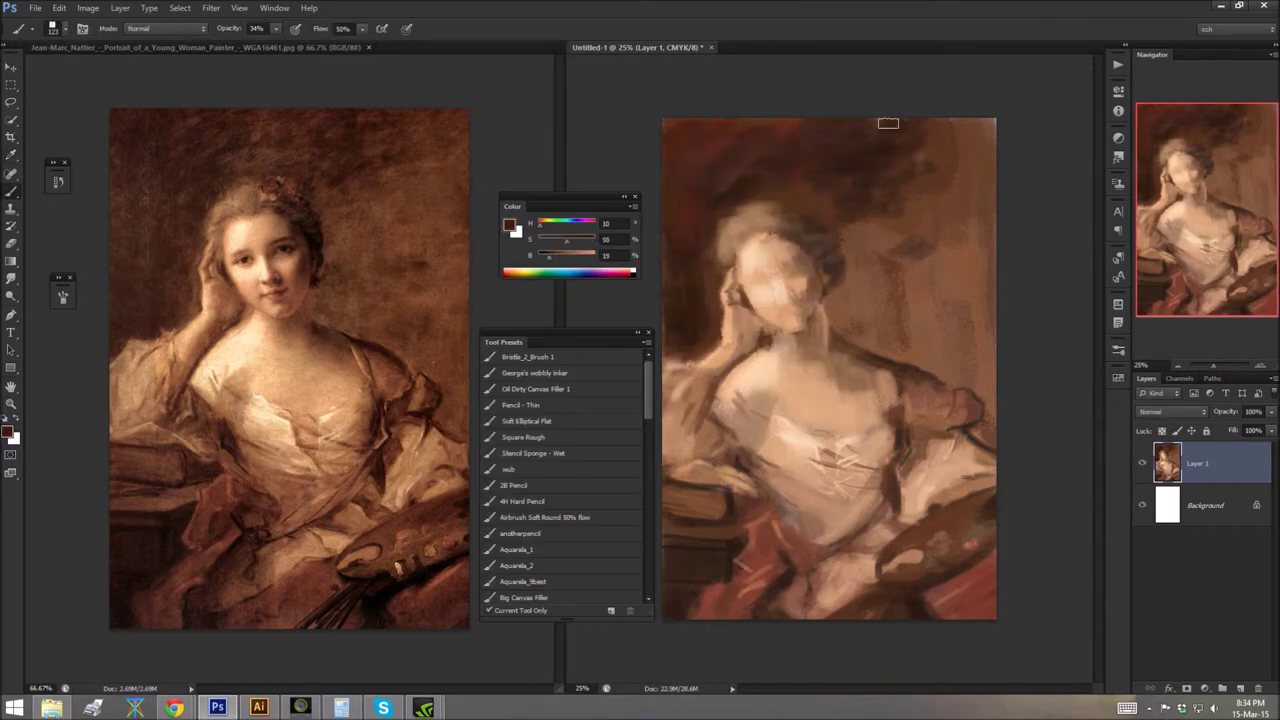
pyautogui.moveTo(879, 134); pyautogui.dragTo(743, 143)
pyautogui.moveTo(714, 237); pyautogui.dragTo(713, 170)
# Step: Brush lighter background browns into the upper-right background
pyautogui.keyDown('alt'); pyautogui.click(914, 257); pyautogui.keyUp('alt')
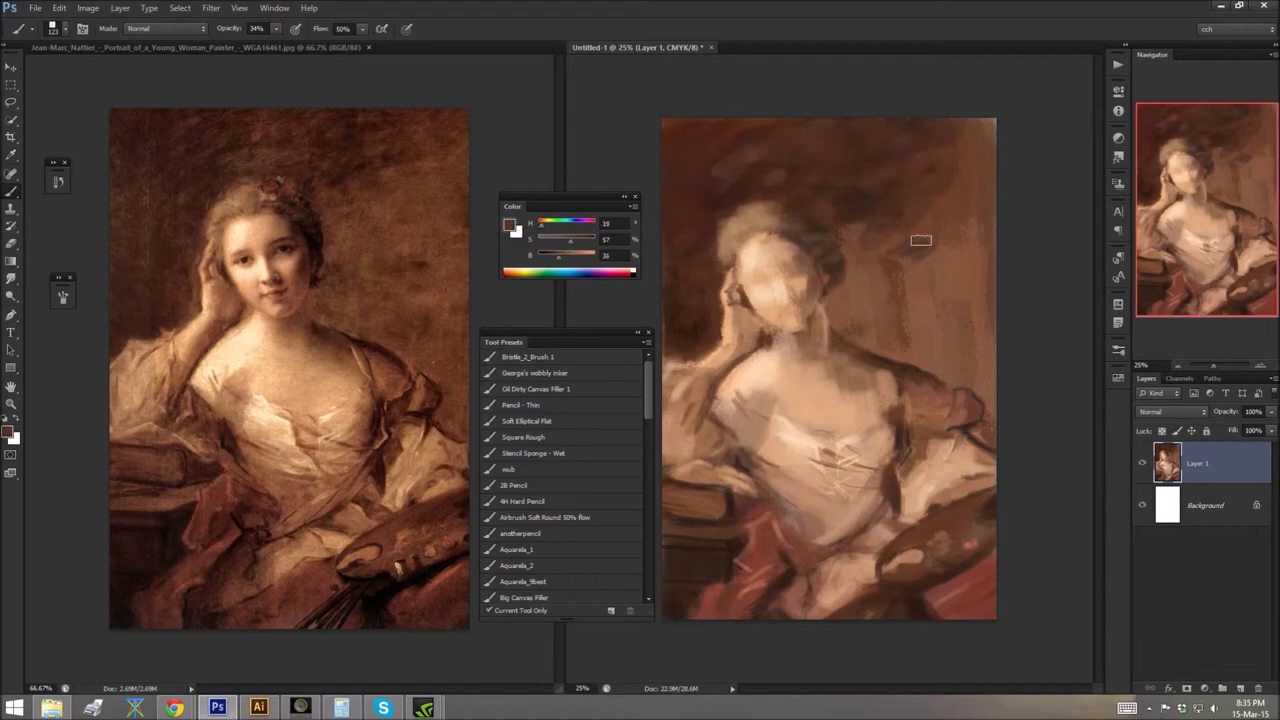
pyautogui.press('Escape')
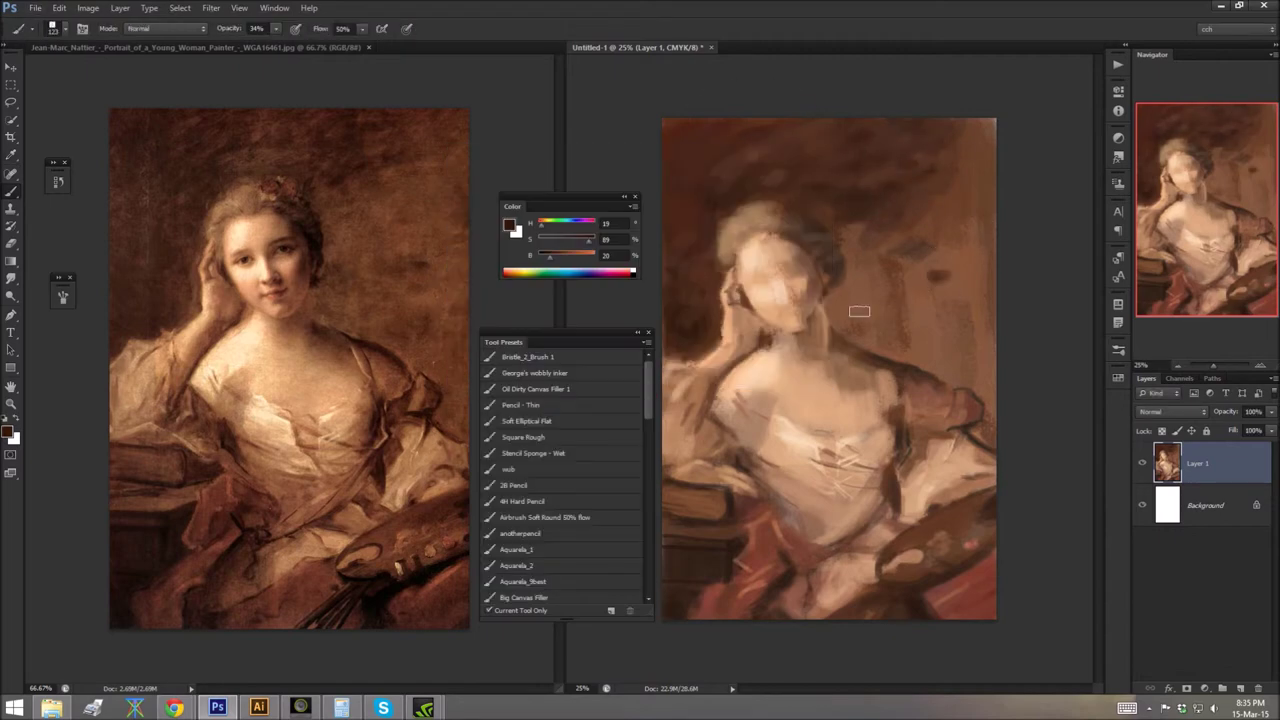
pyautogui.moveTo(882, 303)
pyautogui.mouseDown()
pyautogui.moveTo(986, 223)
pyautogui.moveTo(900, 324)
pyautogui.moveTo(900, 300)
pyautogui.mouseUp()
pyautogui.keyDown('alt'); pyautogui.click(986, 223); pyautogui.keyUp('alt')
pyautogui.press('Escape')
pyautogui.keyDown('alt'); pyautogui.click(900, 300); pyautogui.keyUp('alt')
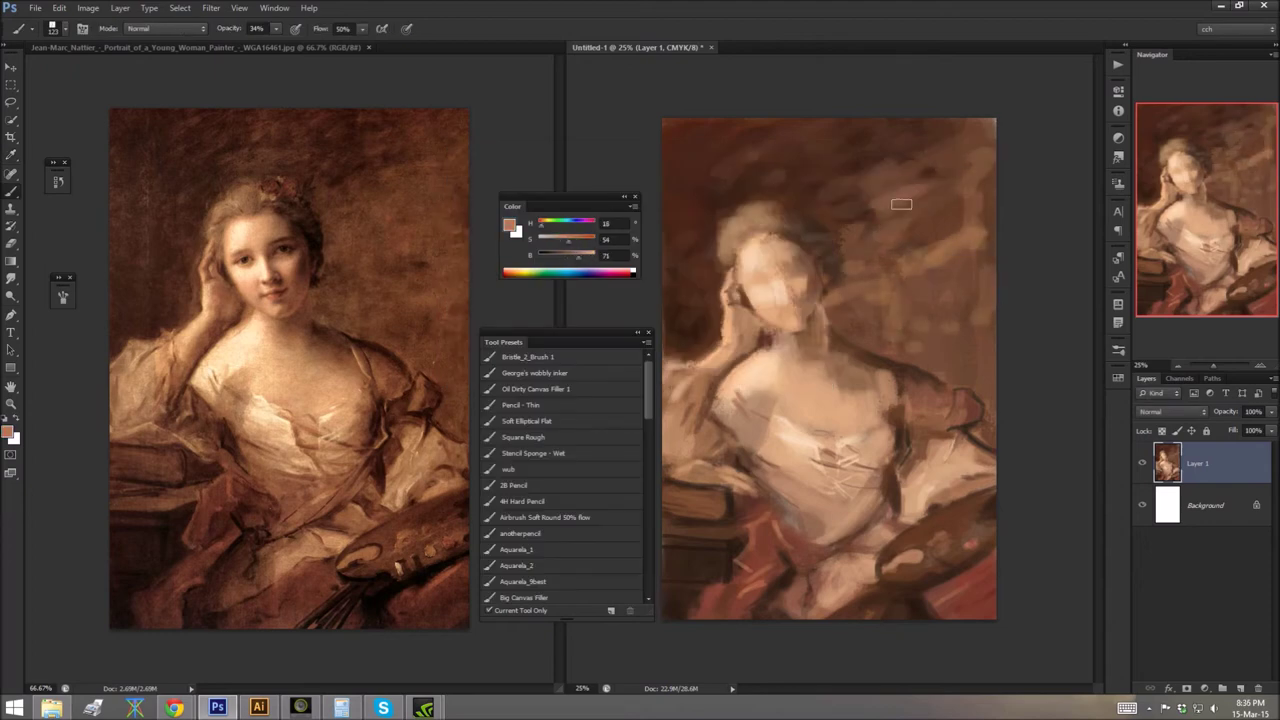
pyautogui.moveTo(900, 200); pyautogui.dragTo(934, 336)
# Step: Enlarge the brush to 137 and paint dark strokes in the upper-right background
pyautogui.rightClick(934, 336)
pyautogui.press('Escape')
pyautogui.keyDown('alt'); pyautogui.click(871, 251); pyautogui.keyUp('alt')
pyautogui.moveTo(871, 251)
pyautogui.mouseDown()
pyautogui.moveTo(937, 206)
pyautogui.moveTo(866, 171)
pyautogui.mouseUp()
# Step: Lower brush opacity to 13% and glaze light peach over the upper-right background
pyautogui.moveTo(579, 270); pyautogui.dragTo(516, 273)
pyautogui.moveTo(276, 28); pyautogui.dragTo(259, 44)
pyautogui.moveTo(860, 180); pyautogui.dragTo(1006, 346)
pyautogui.moveTo(900, 340)
pyautogui.mouseDown()
pyautogui.moveTo(931, 174)
pyautogui.moveTo(740, 160)
pyautogui.mouseUp()
# Step: Darken the upper-right background with a sampled darker brown
pyautogui.keyDown('alt'); pyautogui.click(706, 326); pyautogui.keyUp('alt')
pyautogui.keyDown('alt'); pyautogui.click(704, 327); pyautogui.keyUp('alt')
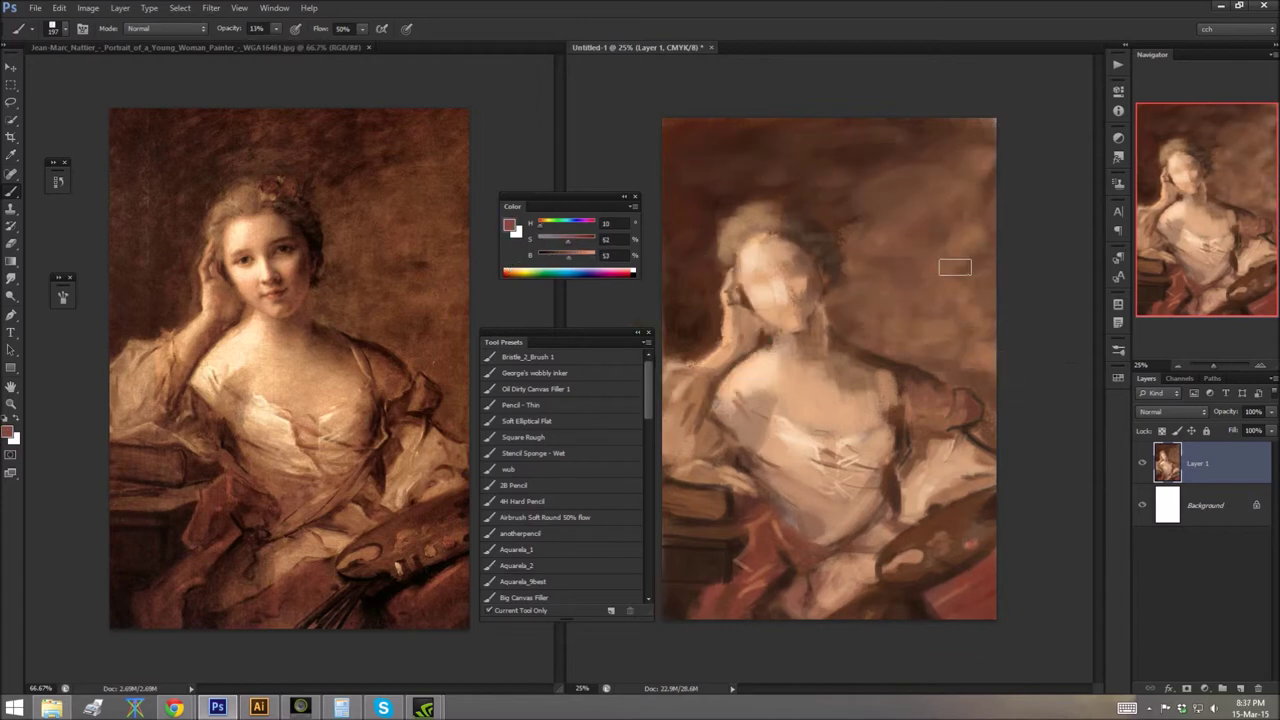
pyautogui.keyDown('alt'); pyautogui.click(990, 198); pyautogui.keyUp('alt')
pyautogui.moveTo(896, 230); pyautogui.dragTo(966, 344)
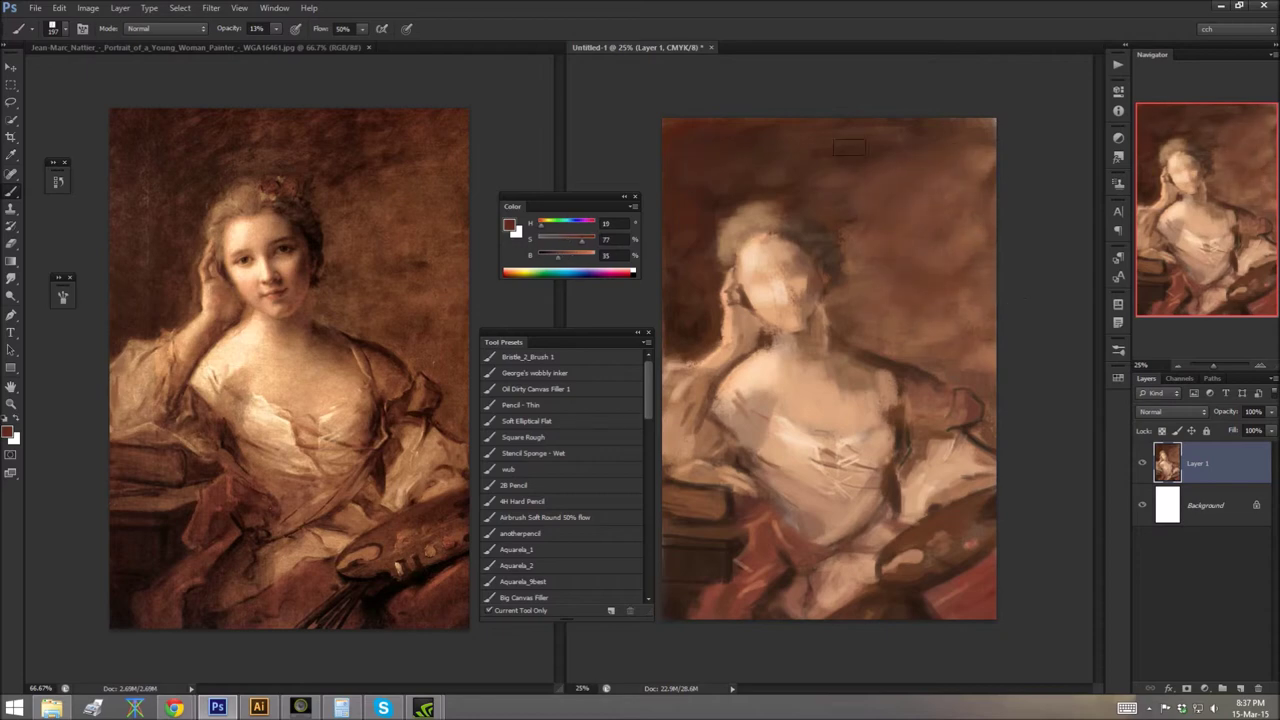
# Step: Switch to a 23 px brush at 36% opacity
pyautogui.rightClick(900, 200)
pyautogui.keyDown('alt'); pyautogui.click(810, 252); pyautogui.keyUp('alt')
pyautogui.press('3')
pyautogui.press('6')
pyautogui.rightClick(900, 200)
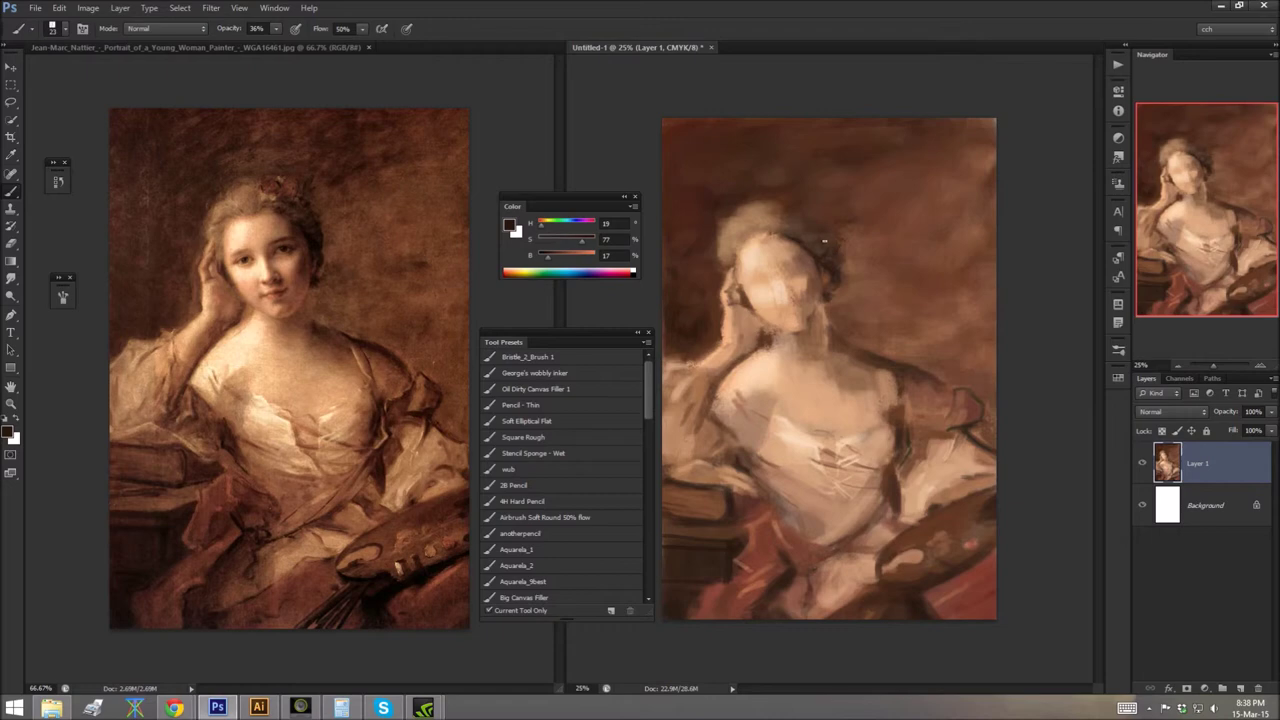
# Step: Paint a reddish flower accent in the hair with a sampled reddish brown
pyautogui.rightClick(790, 200)
pyautogui.rightClick(790, 200)
pyautogui.keyDown('alt'); pyautogui.click(787, 211); pyautogui.keyUp('alt')
pyautogui.moveTo(790, 220); pyautogui.dragTo(802, 202)
pyautogui.keyDown('alt'); pyautogui.click(990, 590); pyautogui.keyUp('alt')
# Step: Darken the hair with sampled tans and dark browns at 18% brush opacity
pyautogui.keyDown('alt'); pyautogui.click(761, 242); pyautogui.keyUp('alt')
pyautogui.keyDown('alt'); pyautogui.click(754, 233); pyautogui.keyUp('alt')
pyautogui.keyDown('alt'); pyautogui.click(777, 241); pyautogui.keyUp('alt')
pyautogui.keyDown('alt'); pyautogui.click(739, 241); pyautogui.keyUp('alt')
pyautogui.press('1')
pyautogui.press('8')
pyautogui.keyDown('alt'); pyautogui.click(739, 242); pyautogui.keyUp('alt')
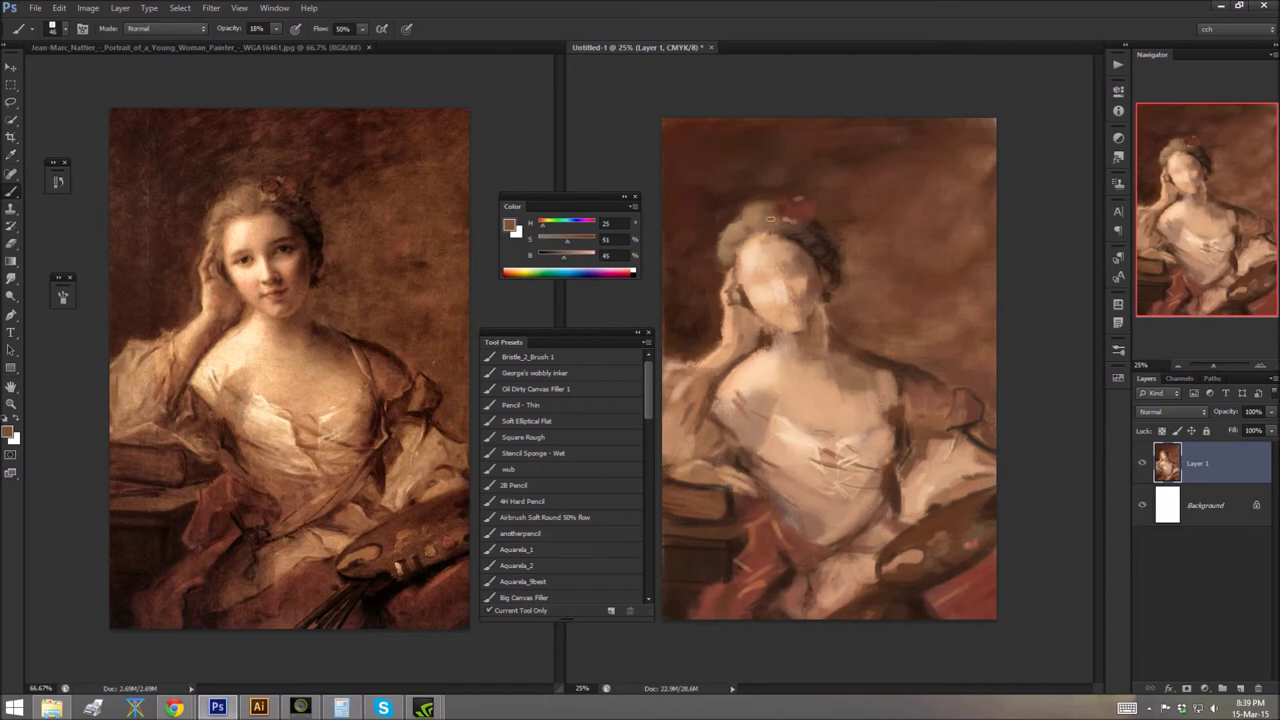
pyautogui.keyDown('alt'); pyautogui.click(736, 265); pyautogui.keyUp('alt')
pyautogui.keyDown('alt'); pyautogui.click(816, 249); pyautogui.keyUp('alt')
pyautogui.rightClick(810, 200)
pyautogui.press('Escape')
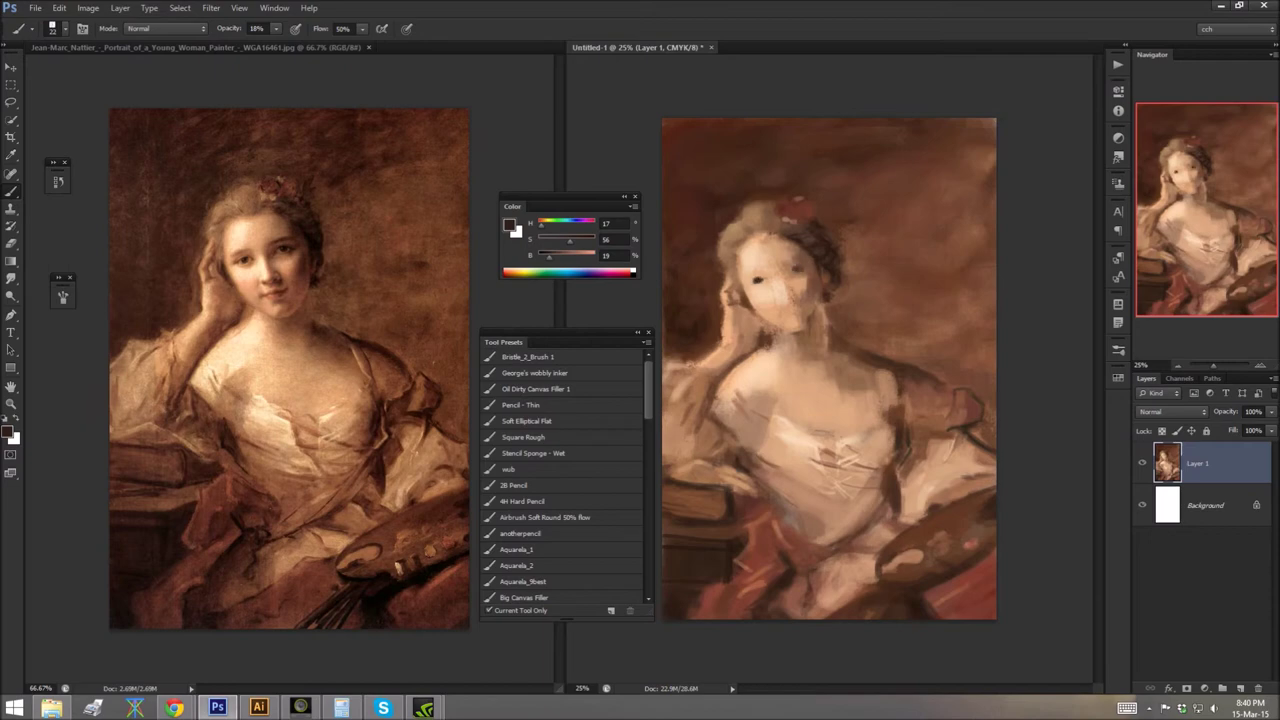
# Step: Block in the dark eyes and brows using sampled face and dark browns
pyautogui.keyDown('alt'); pyautogui.click(752, 279); pyautogui.keyUp('alt')
pyautogui.keyDown('alt'); pyautogui.click(799, 260); pyautogui.keyUp('alt')
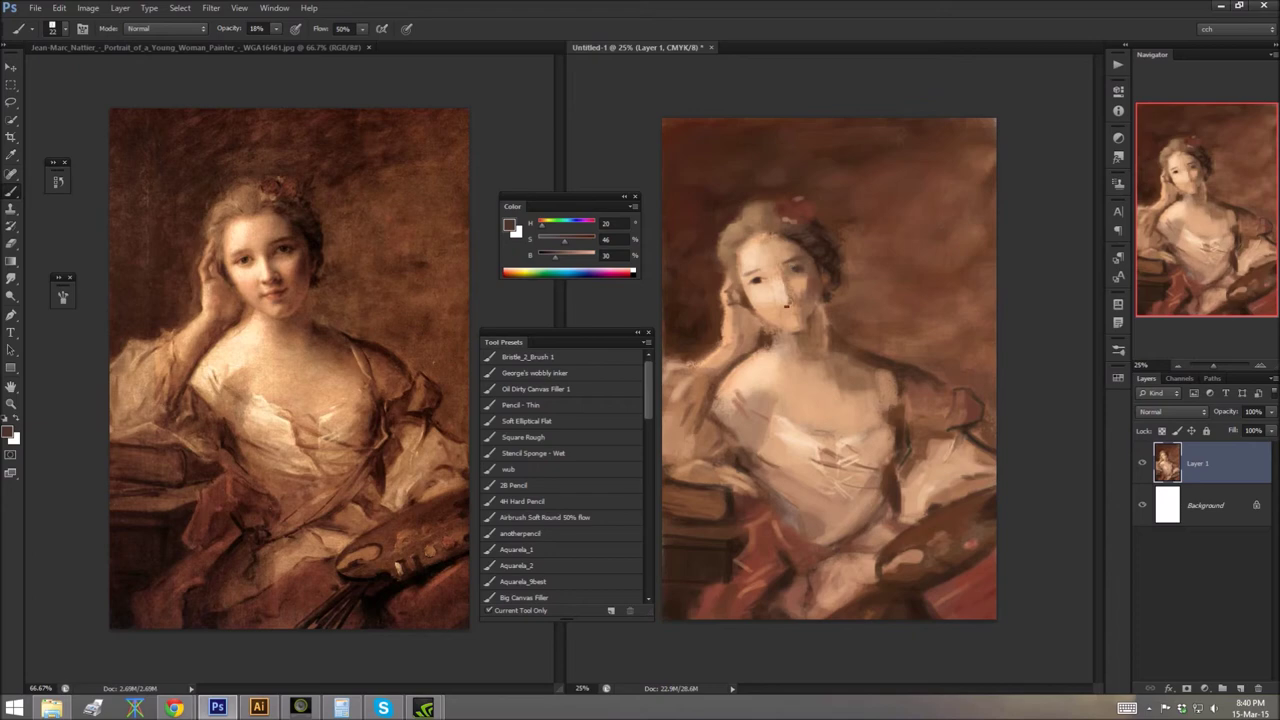
pyautogui.keyDown('alt'); pyautogui.click(783, 285); pyautogui.keyUp('alt')
pyautogui.keyDown('alt'); pyautogui.click(791, 302); pyautogui.keyUp('alt')
pyautogui.rightClick(762, 282)
pyautogui.click(762, 282)
pyautogui.keyDown('alt'); pyautogui.click(793, 269); pyautogui.keyUp('alt')
pyautogui.keyDown('alt'); pyautogui.click(764, 283); pyautogui.keyUp('alt')
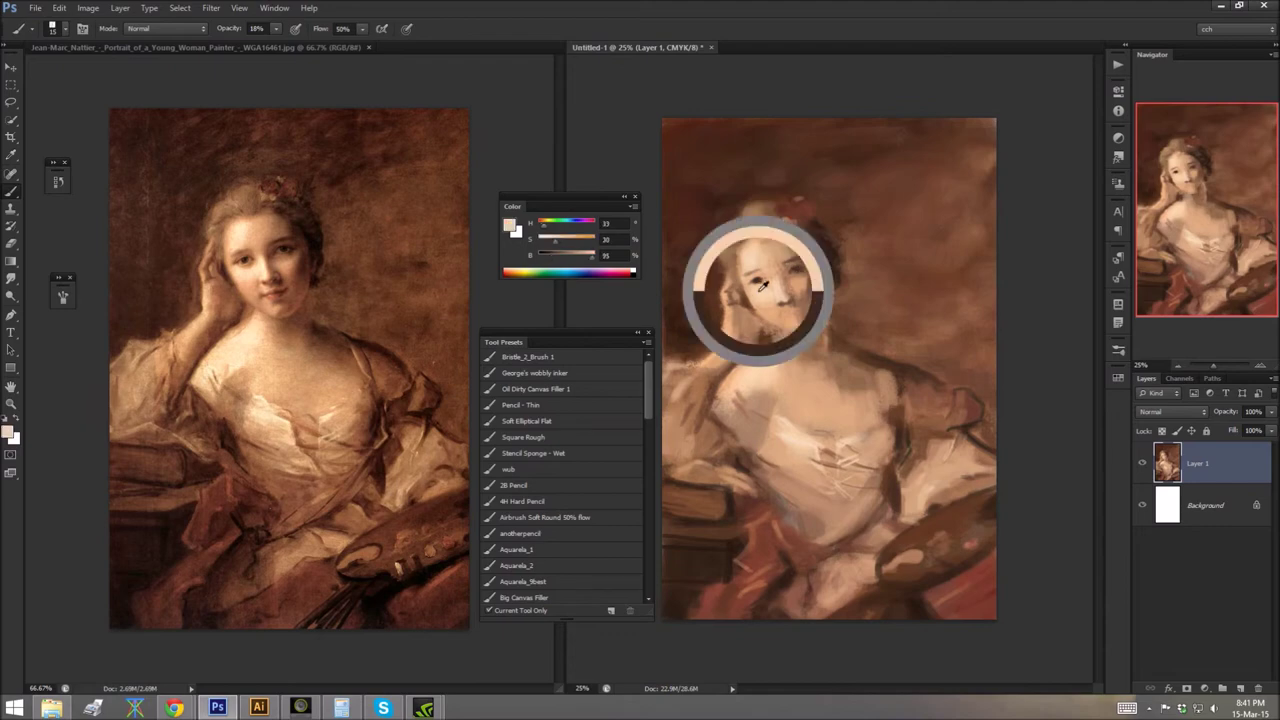
pyautogui.keyDown('alt'); pyautogui.click(795, 270); pyautogui.keyUp('alt')
pyautogui.keyDown('alt'); pyautogui.click(762, 285); pyautogui.keyUp('alt')
pyautogui.keyDown('alt'); pyautogui.click(808, 259); pyautogui.keyUp('alt')
# Step: Shade the nose and paint small reddish lips with orange, pink and warm browns
pyautogui.keyDown('alt'); pyautogui.click(804, 279); pyautogui.keyUp('alt')
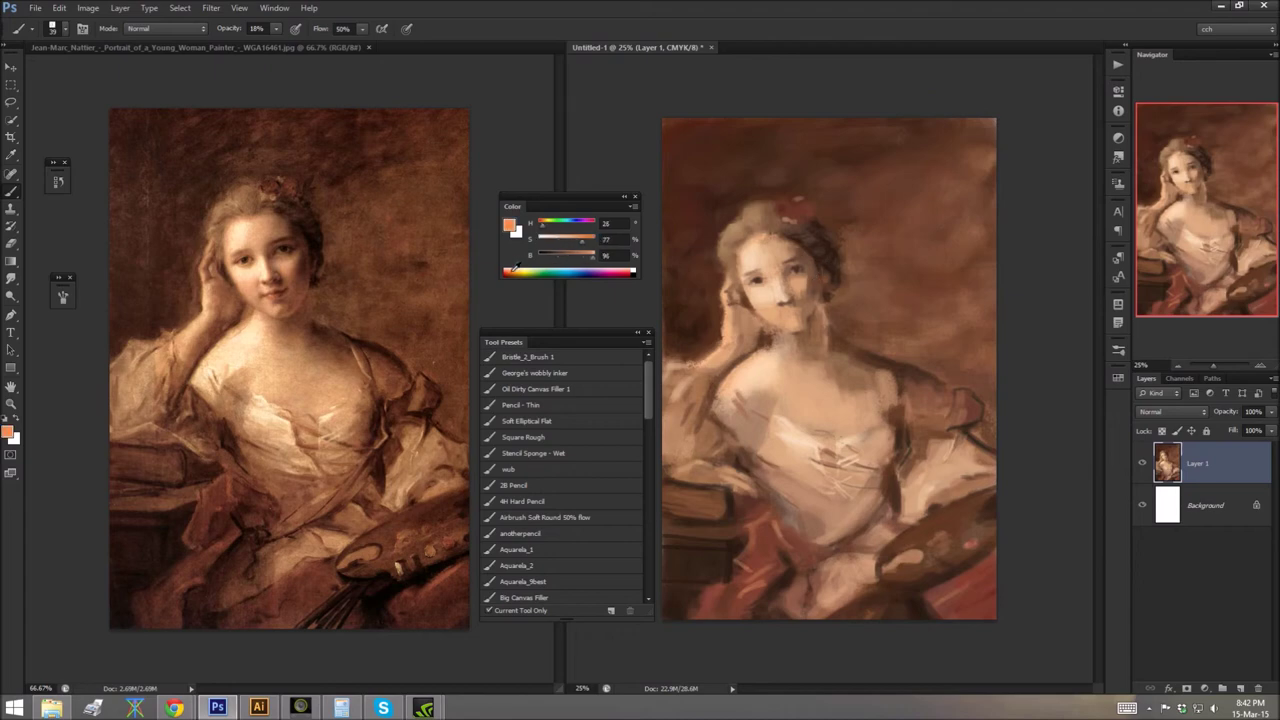
pyautogui.click(632, 270)
pyautogui.keyDown('alt'); pyautogui.click(762, 294); pyautogui.keyUp('alt')
pyautogui.keyDown('alt'); pyautogui.click(808, 304); pyautogui.keyUp('alt')
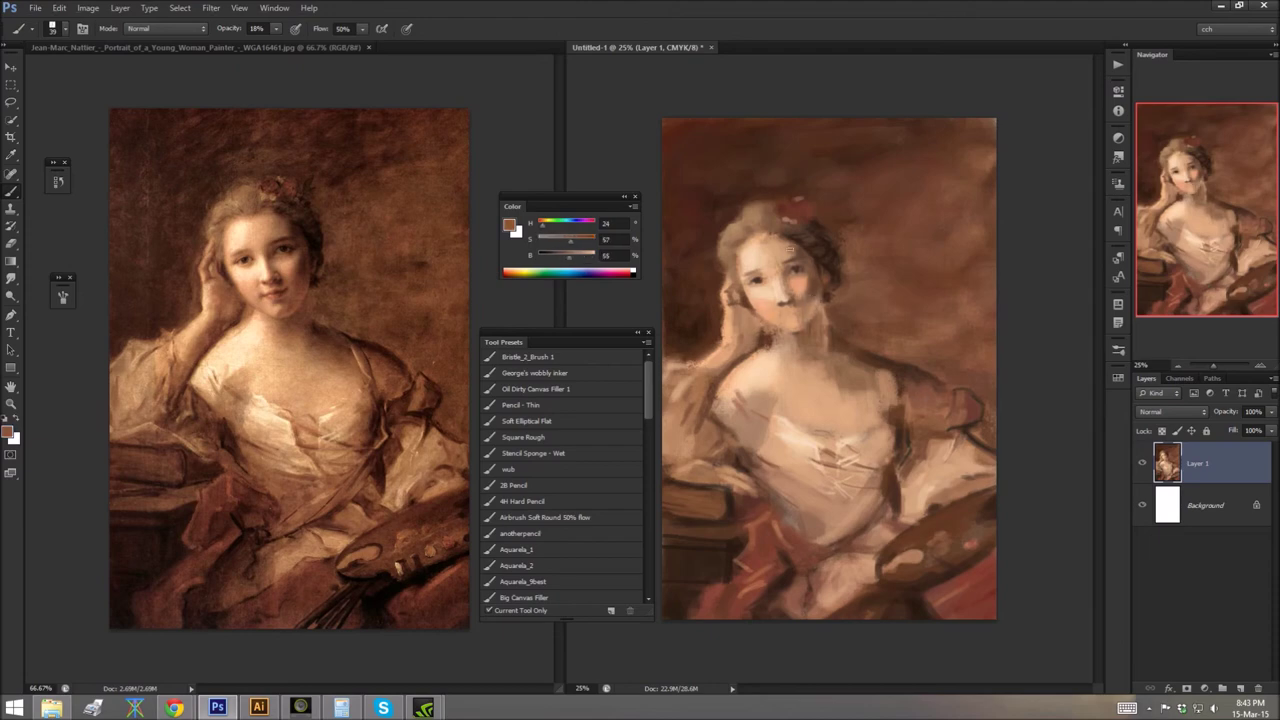
pyautogui.keyDown('alt'); pyautogui.click(808, 330); pyautogui.keyUp('alt')
pyautogui.keyDown('alt'); pyautogui.click(769, 540); pyautogui.keyUp('alt')
pyautogui.keyDown('alt'); pyautogui.click(815, 345); pyautogui.keyUp('alt')
pyautogui.scroll(3, 800, 330)
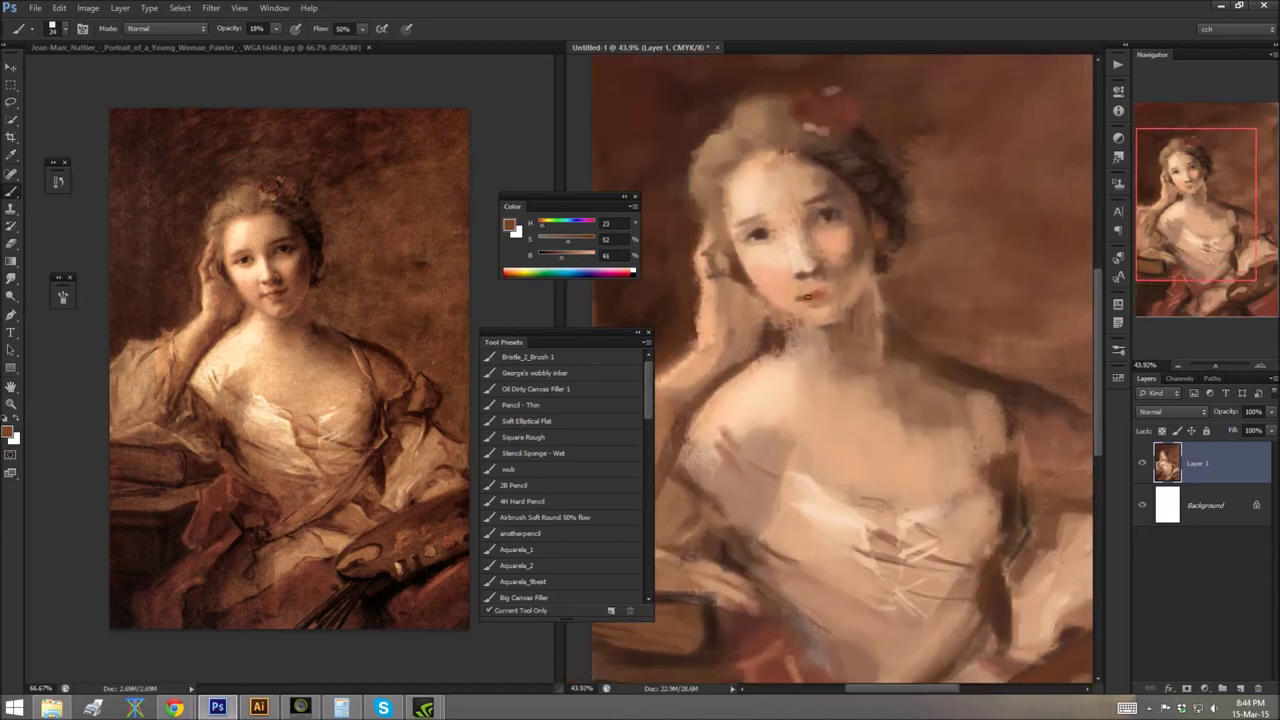
# Step: Warm up the lips with a redder tone and add warm skin tones to the cheeks
pyautogui.moveTo(615, 271)
pyautogui.mouseDown()
pyautogui.moveTo(637, 273)
pyautogui.moveTo(572, 241)
pyautogui.moveTo(549, 257)
pyautogui.mouseUp()
pyautogui.rightClick(864, 196)
pyautogui.keyDown('alt'); pyautogui.click(822, 298); pyautogui.keyUp('alt')
pyautogui.keyDown('alt'); pyautogui.click(816, 250); pyautogui.keyUp('alt')
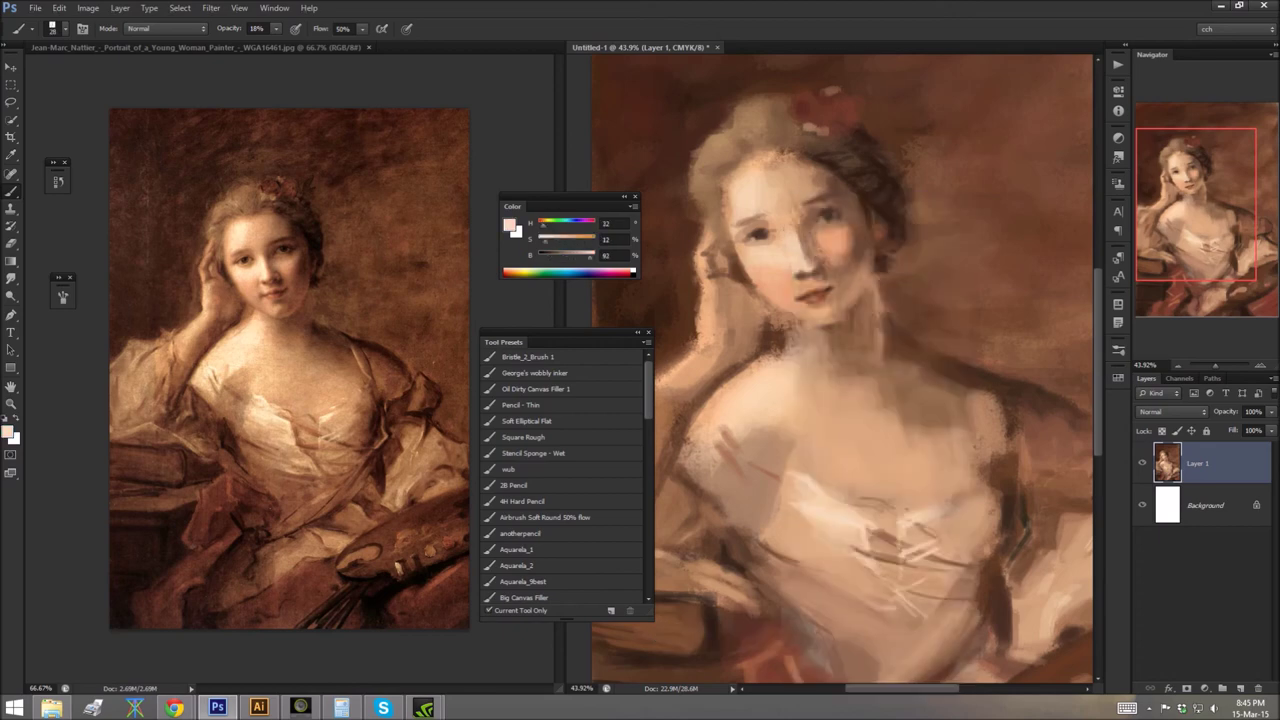
pyautogui.keyDown('alt'); pyautogui.click(858, 298); pyautogui.keyUp('alt')
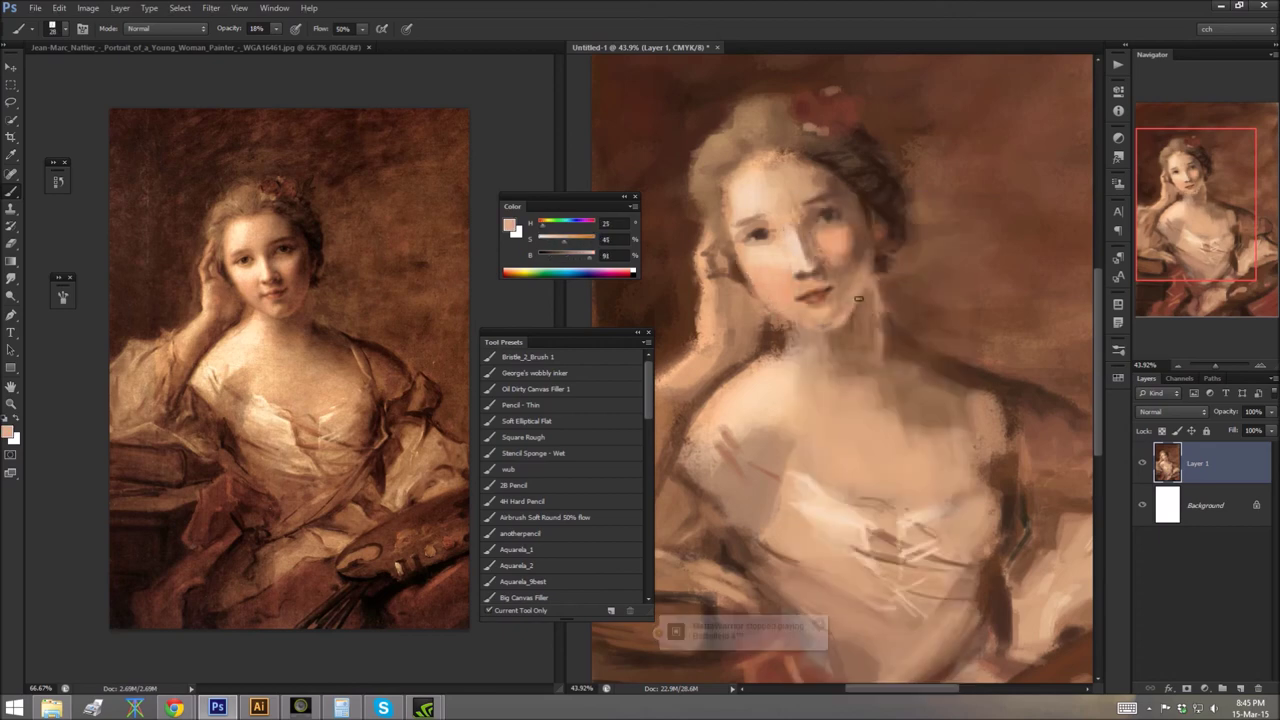
pyautogui.keyDown('alt'); pyautogui.click(838, 295); pyautogui.keyUp('alt')
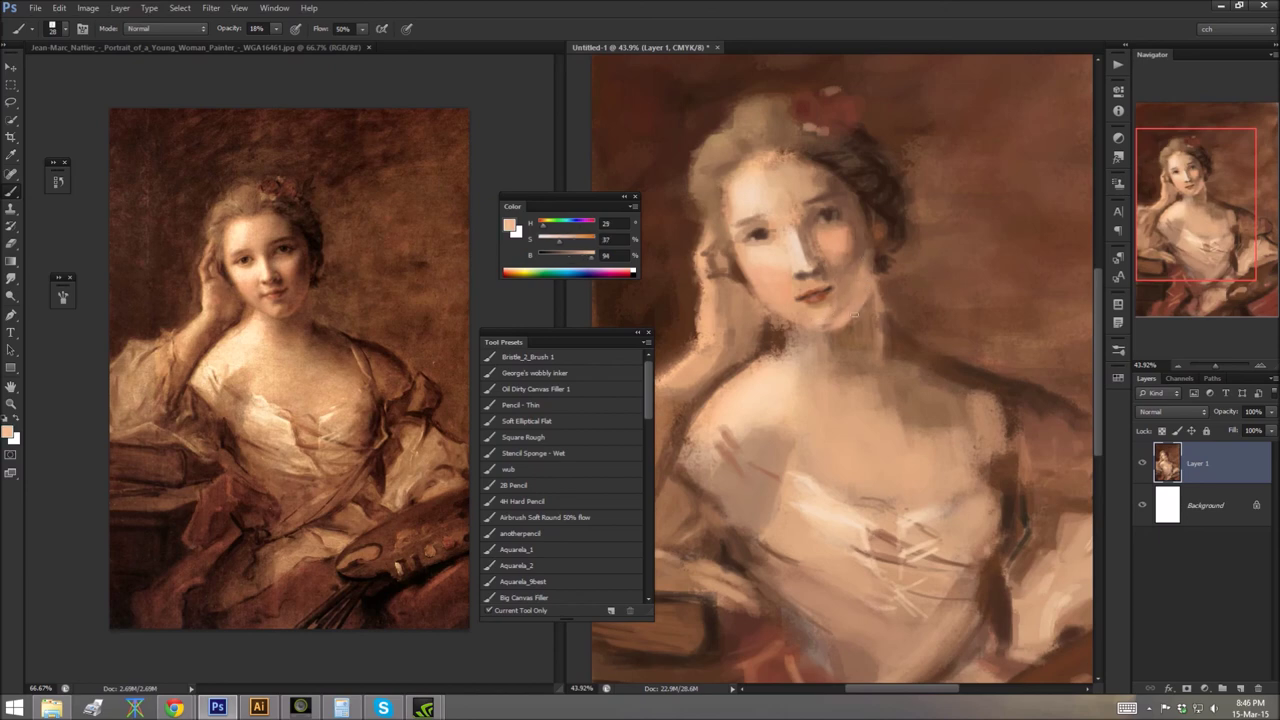
# Step: Soften the chin, jaw and neck with pale skin tones and lighten hair strands by the left cheek
pyautogui.keyDown('alt'); pyautogui.click(834, 254); pyautogui.keyUp('alt')
pyautogui.keyDown('alt'); pyautogui.click(812, 250); pyautogui.keyUp('alt')
pyautogui.keyDown('alt'); pyautogui.click(714, 270); pyautogui.keyUp('alt')
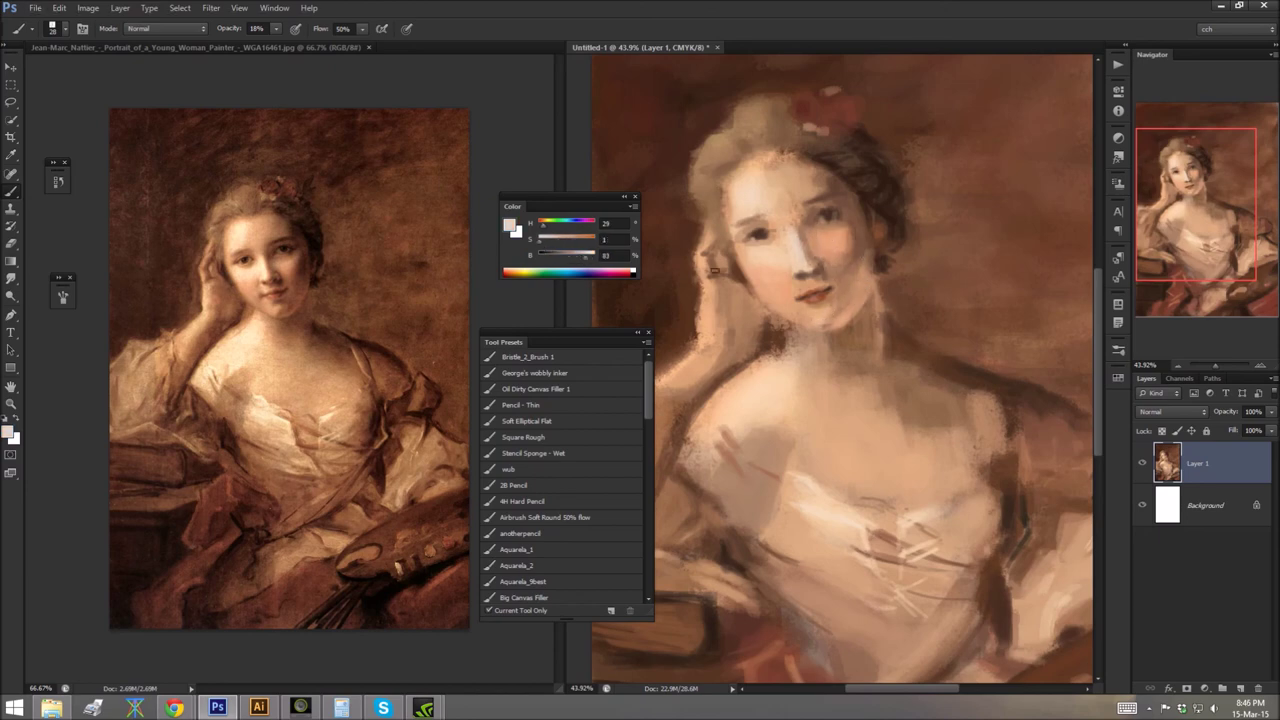
pyautogui.keyDown('alt'); pyautogui.click(780, 198); pyautogui.keyUp('alt')
pyautogui.keyDown('alt'); pyautogui.click(799, 215); pyautogui.keyUp('alt')
pyautogui.keyDown('alt'); pyautogui.click(771, 307); pyautogui.keyUp('alt')
pyautogui.keyDown('alt'); pyautogui.click(767, 220); pyautogui.keyUp('alt')
pyautogui.keyDown('alt'); pyautogui.click(808, 232); pyautogui.keyUp('alt')
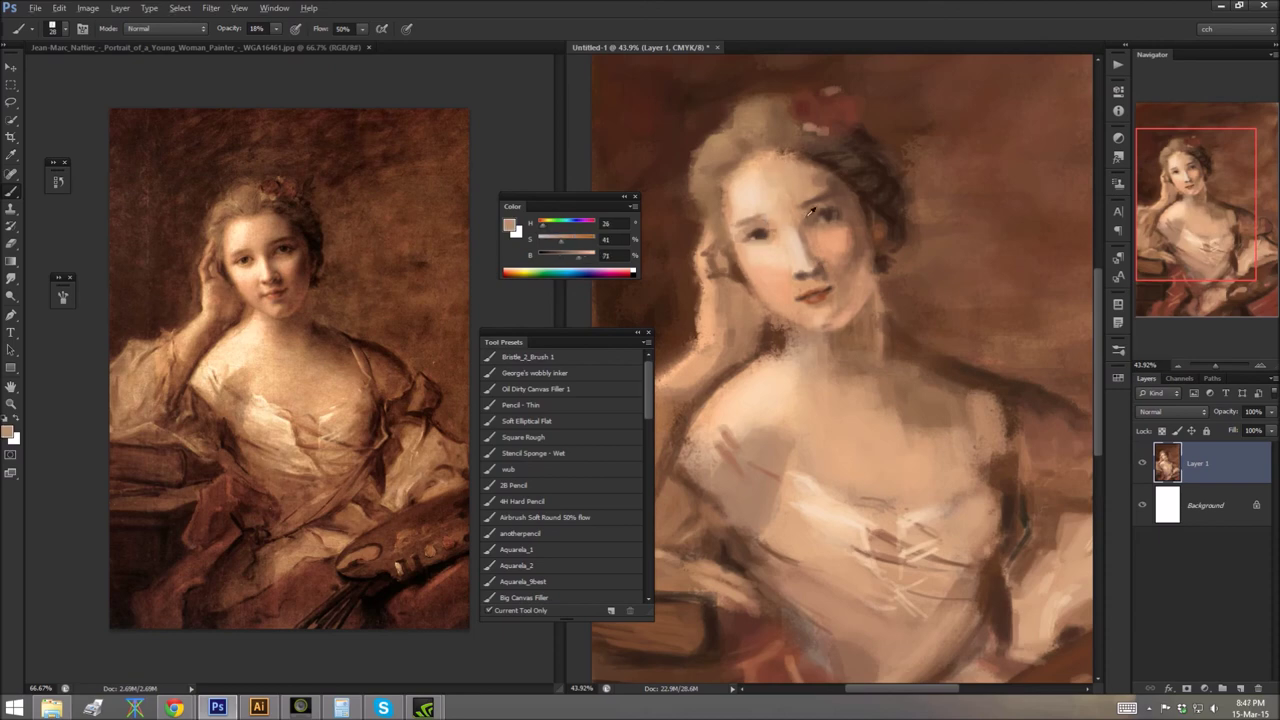